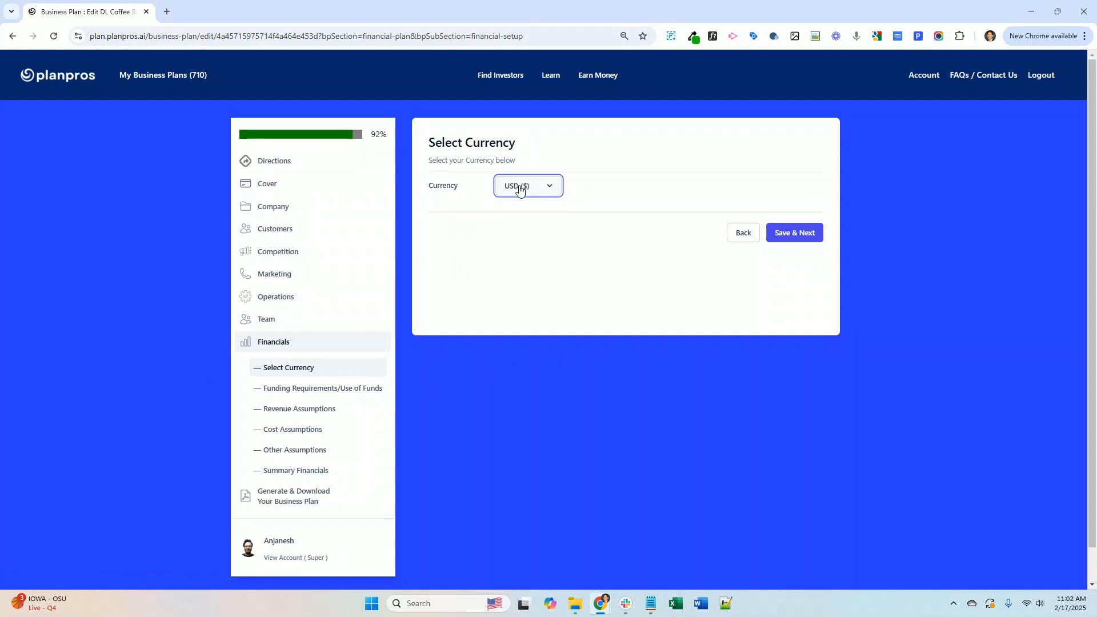
- Save USD ($) as the plan currency and generate the list of suggested investments for the funding requirements
{"action": "left_click", "coordinate": [809, 235]}
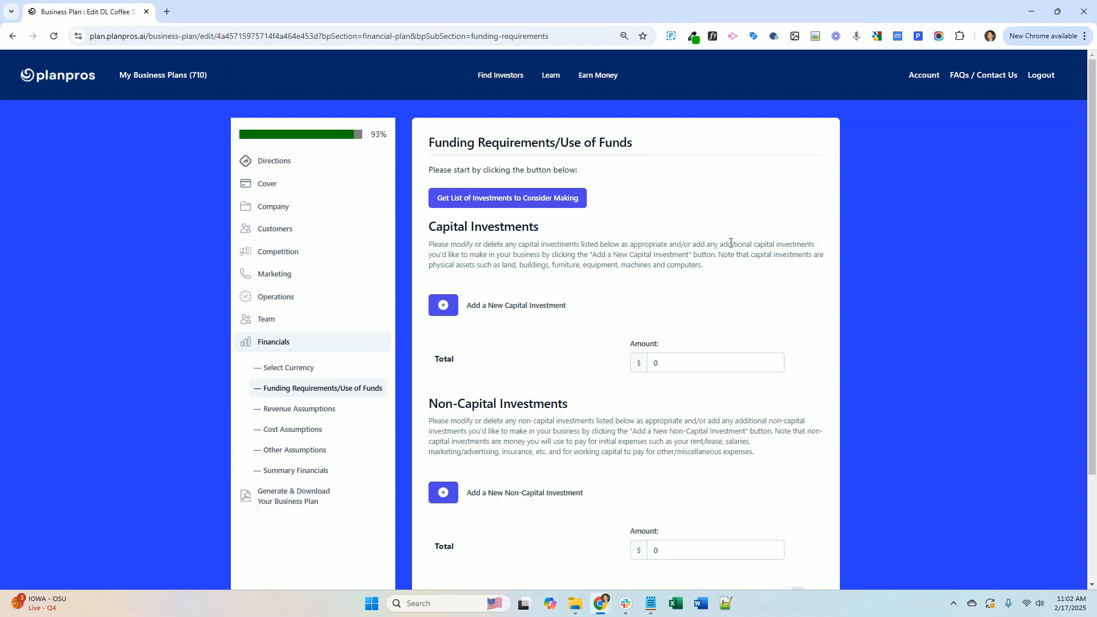
{"action": "left_click", "coordinate": [477, 199]}
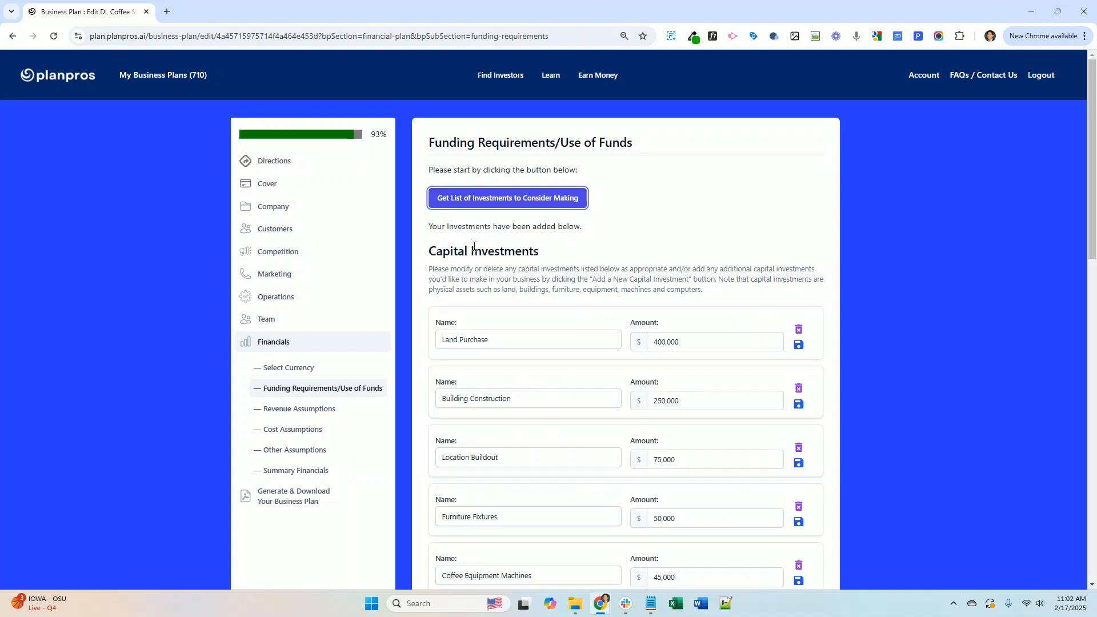
{"action": "scroll", "coordinate": [471, 263], "scroll_direction": "down", "scroll_amount": 7}
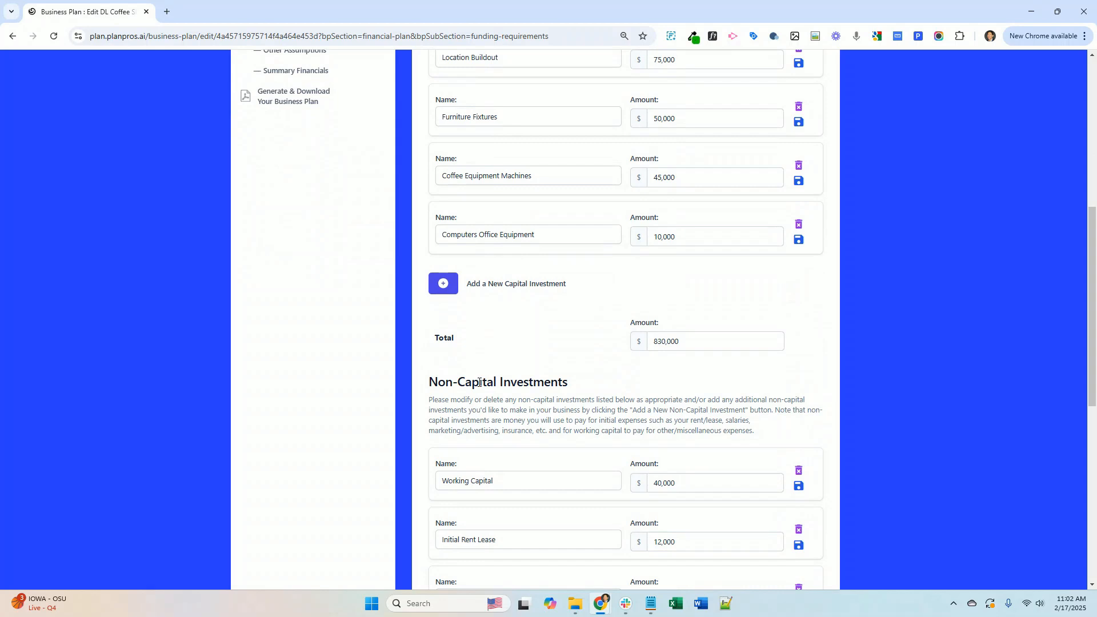
{"action": "scroll", "coordinate": [479, 383], "scroll_direction": "up", "scroll_amount": 7}
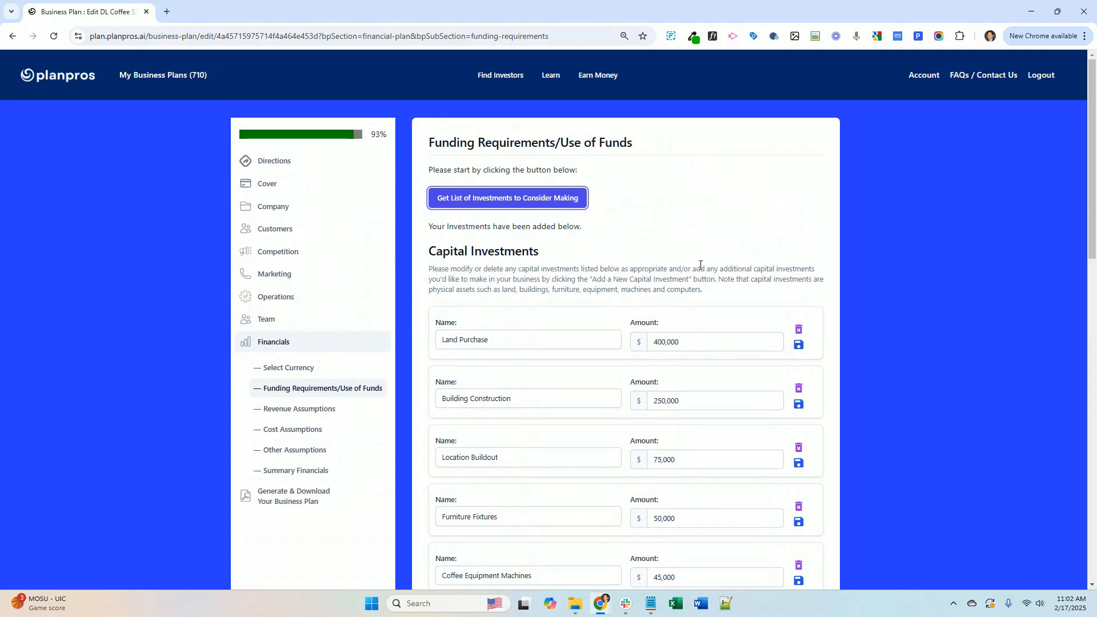
{"action": "left_click_drag", "start_coordinate": [735, 279], "coordinate": [630, 290]}
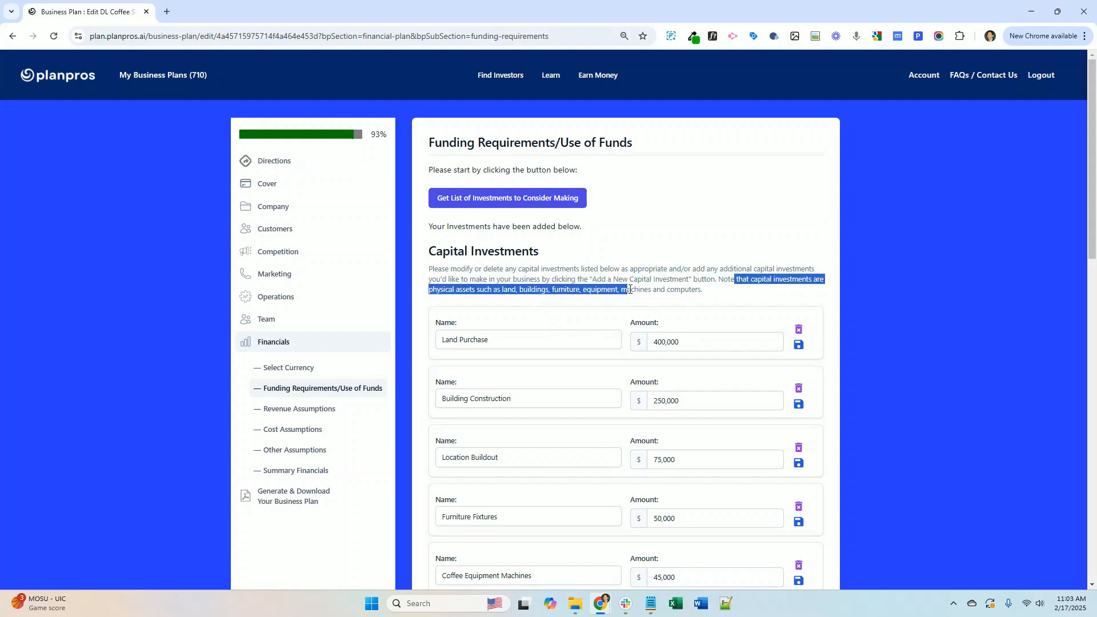
{"action": "left_click", "coordinate": [630, 289]}
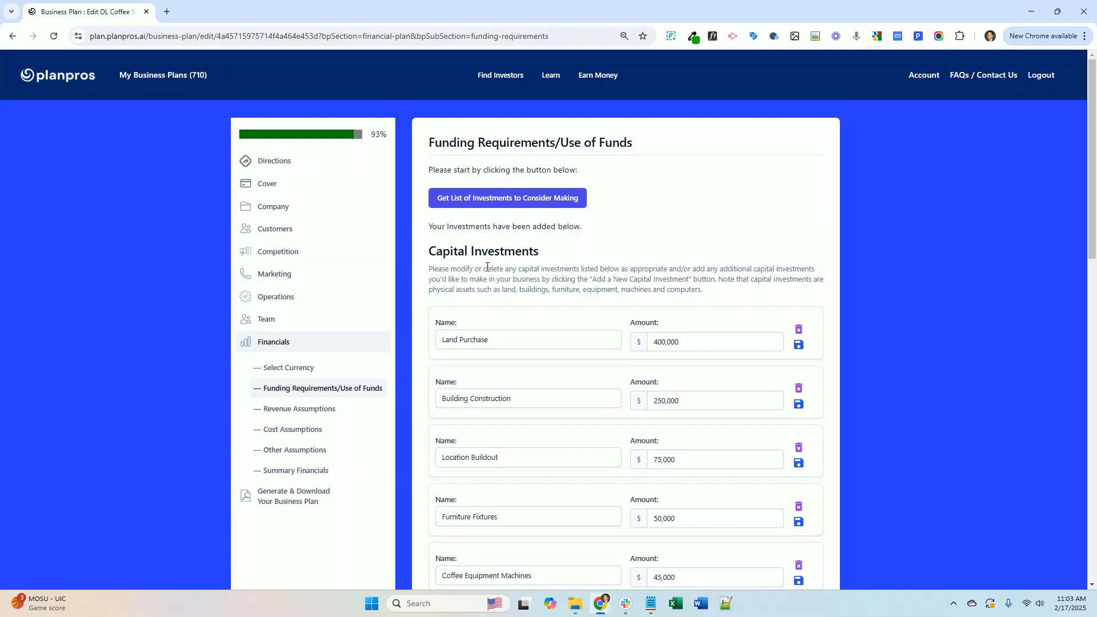
- Delete the Land Purchase and Building Construction entries from the capital investments
{"action": "left_click", "coordinate": [799, 330]}
{"action": "left_click", "coordinate": [599, 107]}
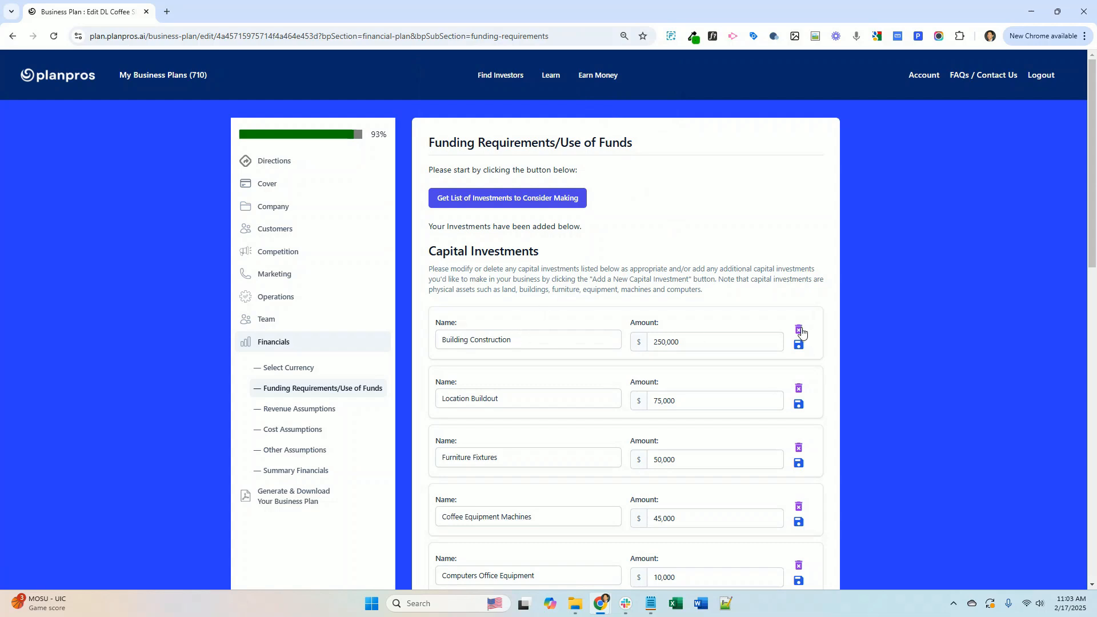
{"action": "left_click", "coordinate": [799, 329]}
{"action": "left_click", "coordinate": [599, 105]}
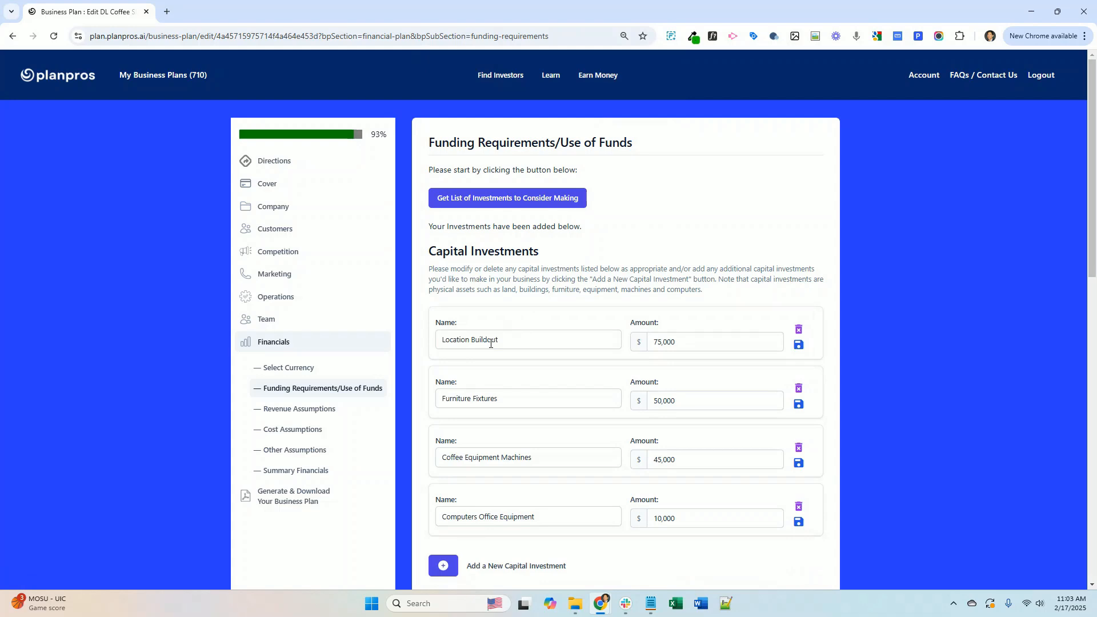
- Set the Initial Marketing Advertising amount in the non-capital investments to $1,000
{"action": "scroll", "coordinate": [490, 344], "scroll_direction": "down", "scroll_amount": 2}
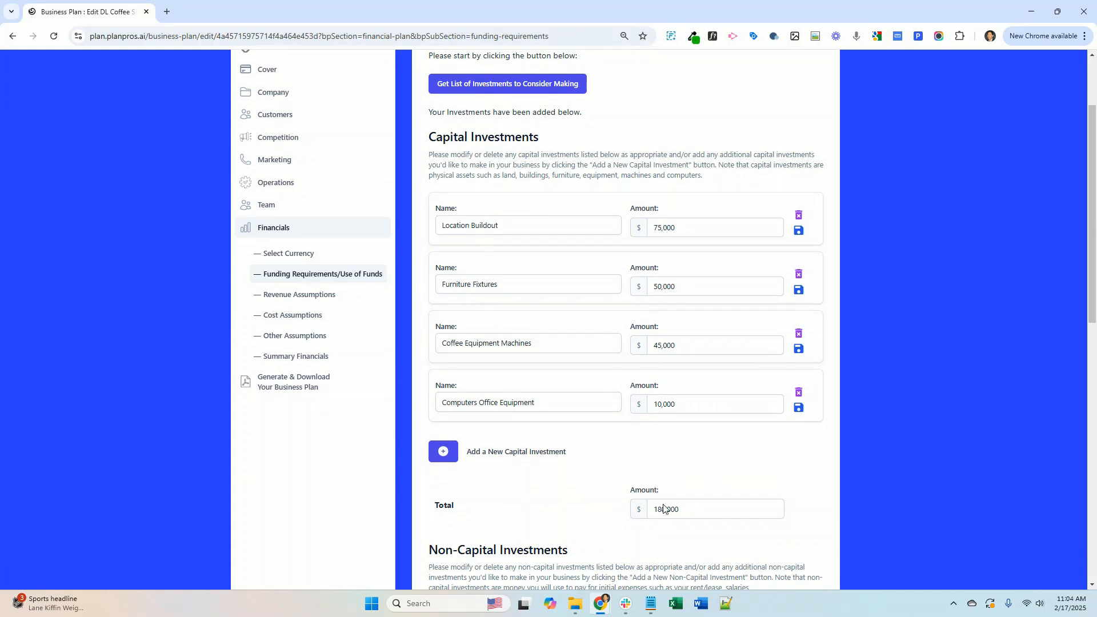
{"action": "scroll", "coordinate": [669, 520], "scroll_direction": "down", "scroll_amount": 2}
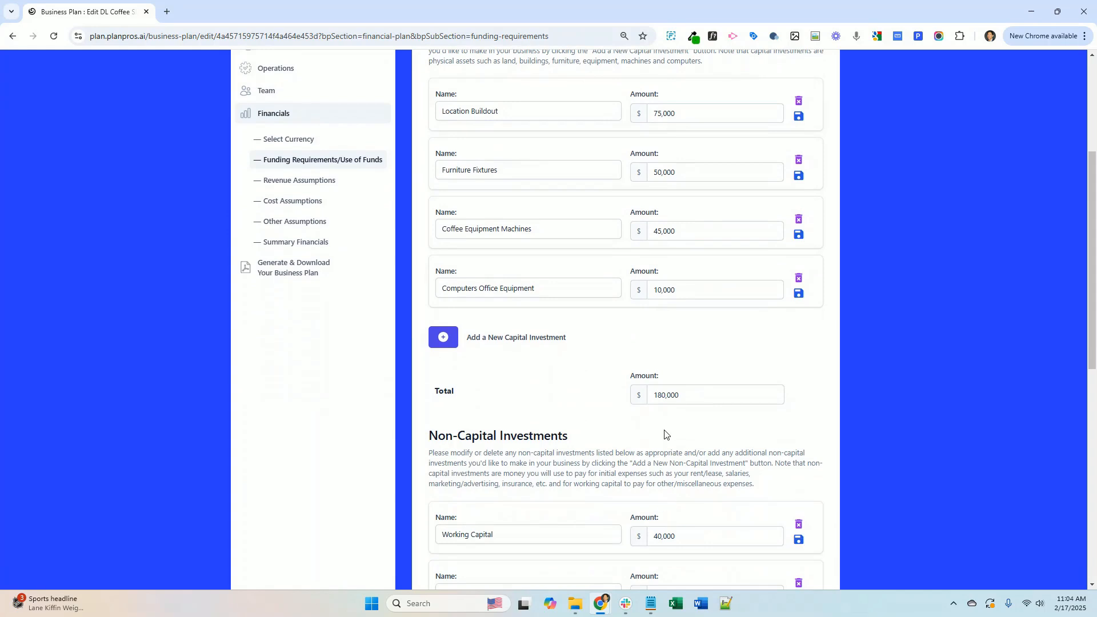
{"action": "scroll", "coordinate": [666, 433], "scroll_direction": "down", "scroll_amount": 2}
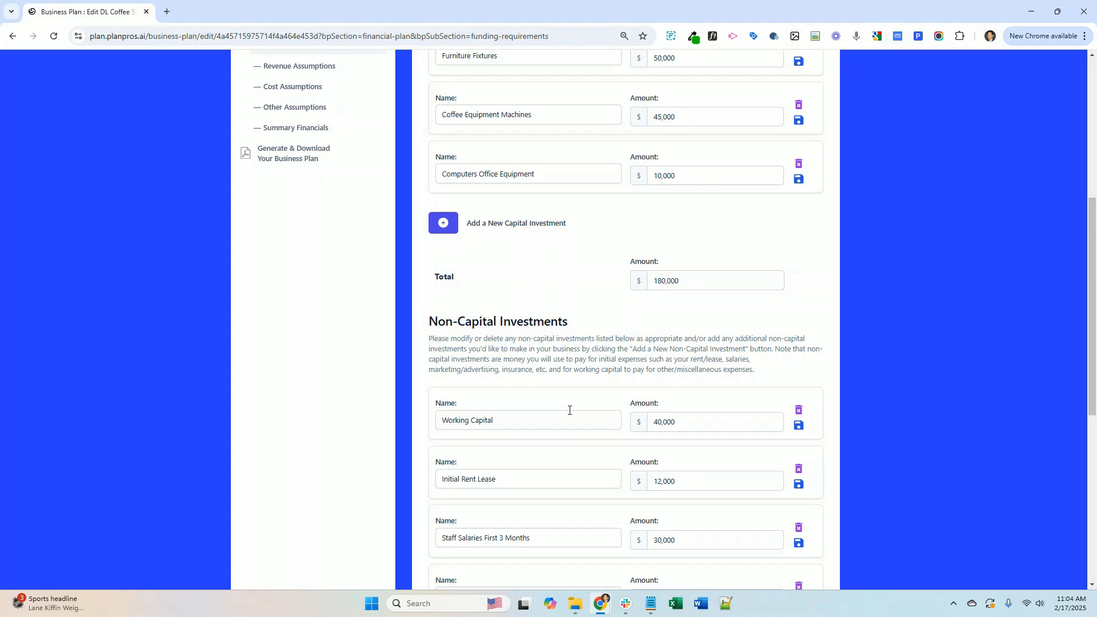
{"action": "scroll", "coordinate": [570, 410], "scroll_direction": "down", "scroll_amount": 2}
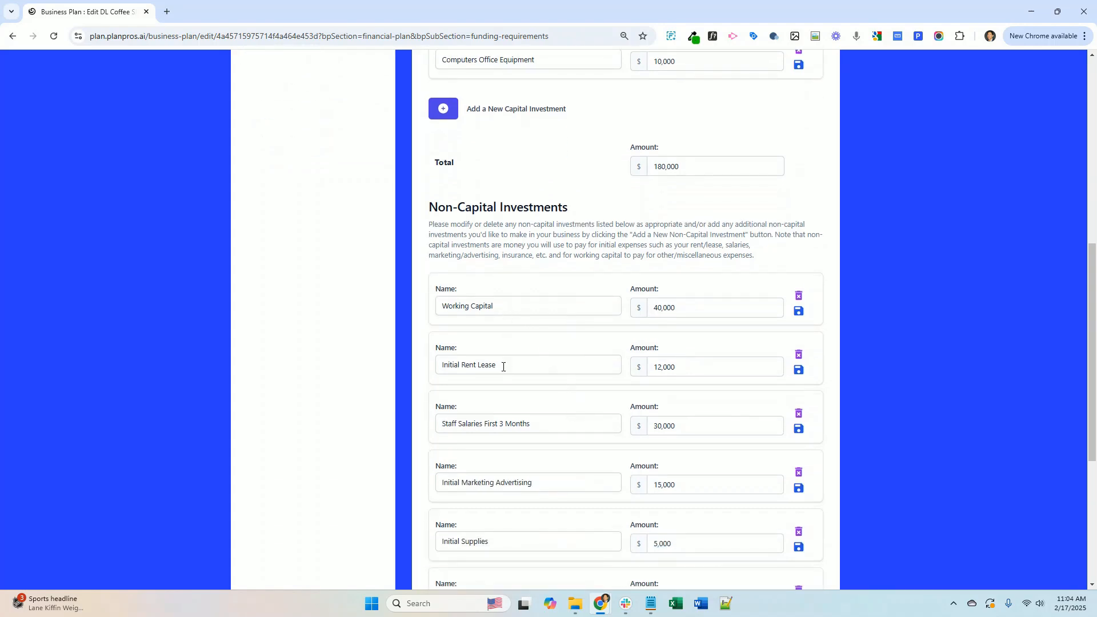
{"action": "scroll", "coordinate": [505, 416], "scroll_direction": "down", "scroll_amount": 1}
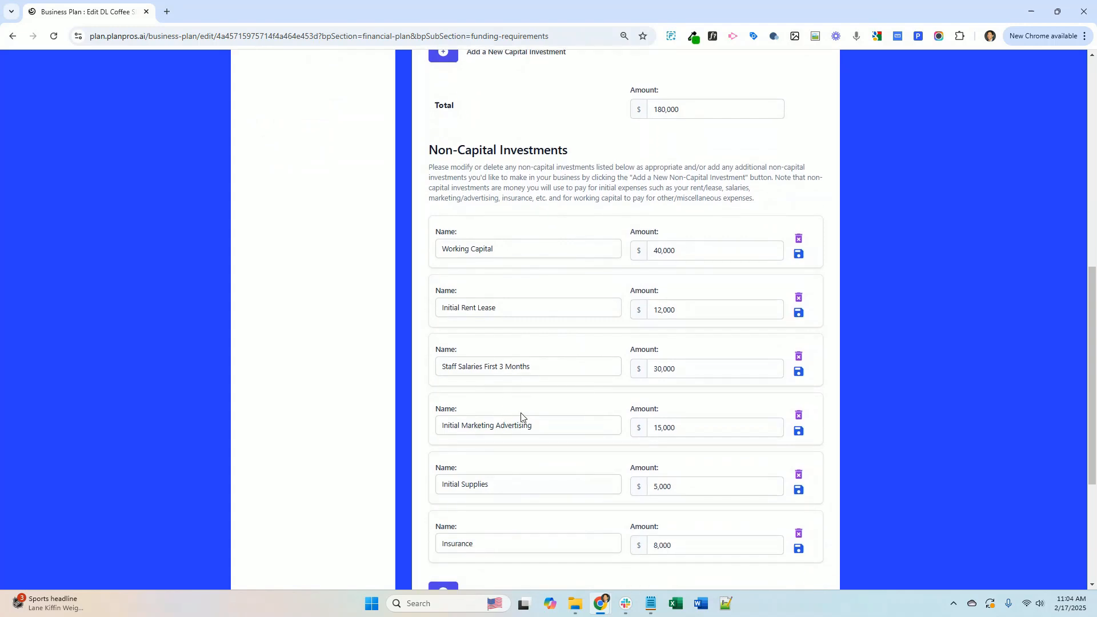
{"action": "scroll", "coordinate": [526, 427], "scroll_direction": "down", "scroll_amount": 2}
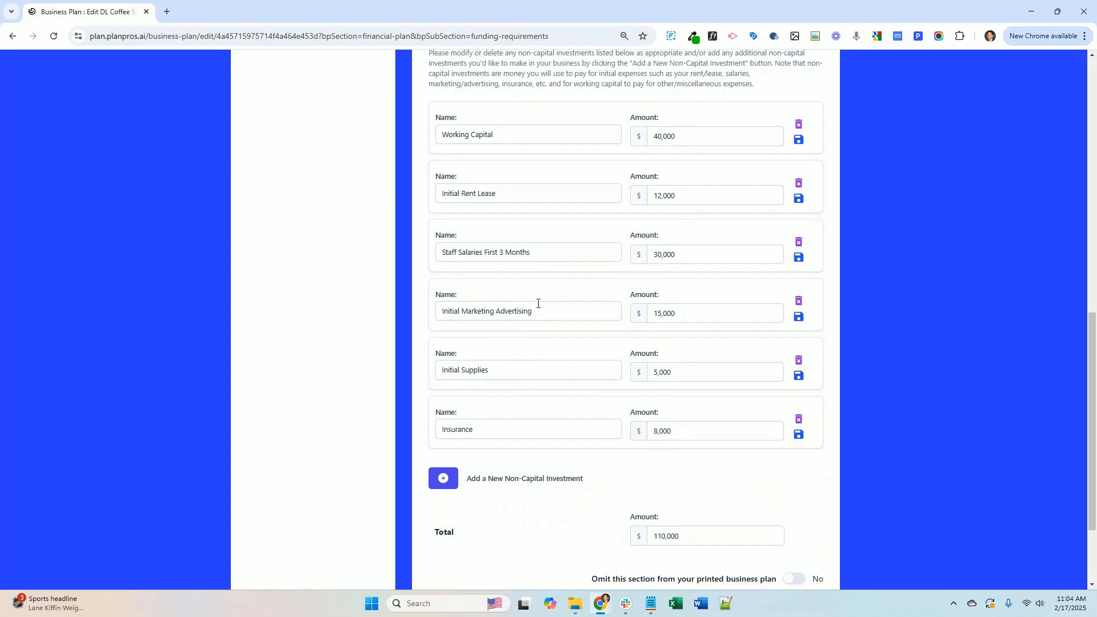
{"action": "left_click", "coordinate": [659, 319]}
{"action": "key", "text": "Delete"}
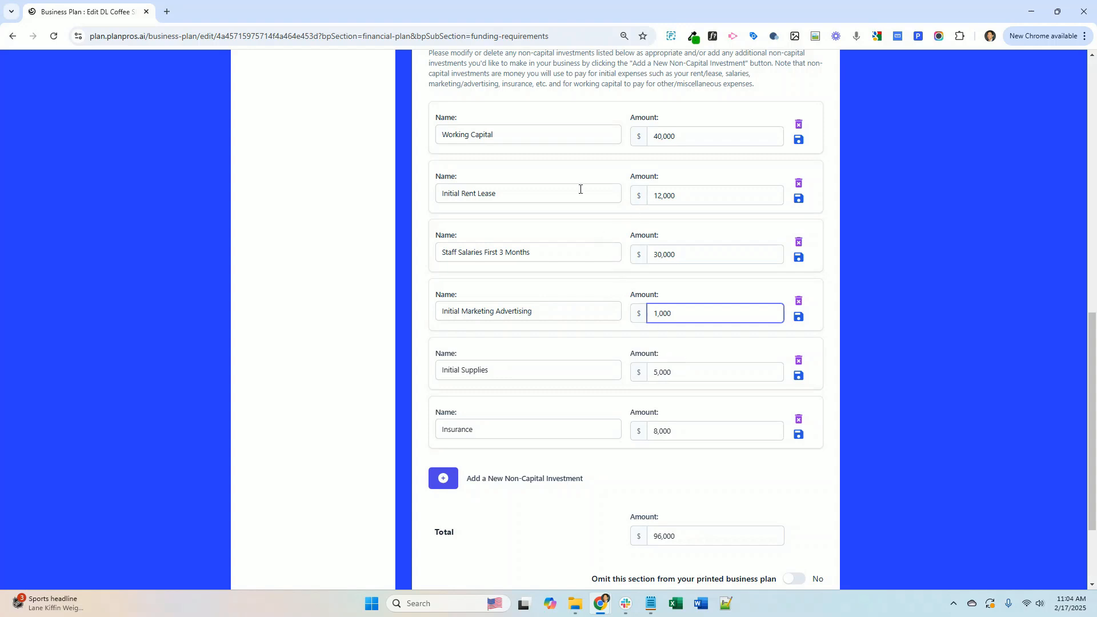
- Set the Initial Rent Lease amount to $300 and the Staff Salaries First 3 Months amount to $10,000
{"action": "double_click", "coordinate": [658, 199]}
{"action": "type", "text": "300"}
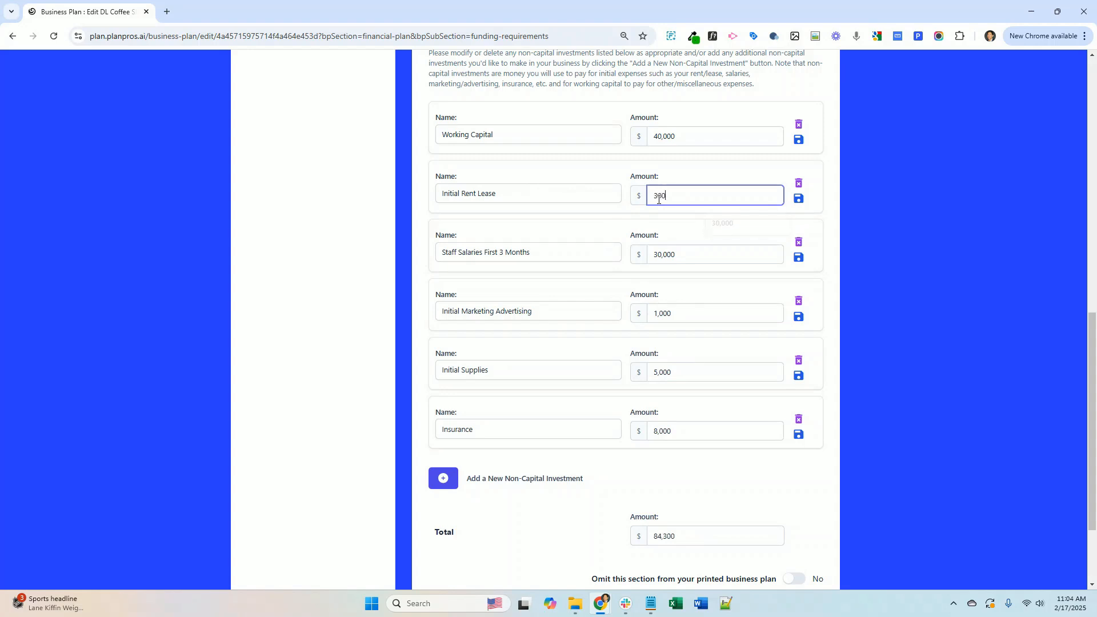
{"action": "key", "text": "Tab"}
{"action": "left_click_drag", "start_coordinate": [660, 254], "coordinate": [645, 258]}
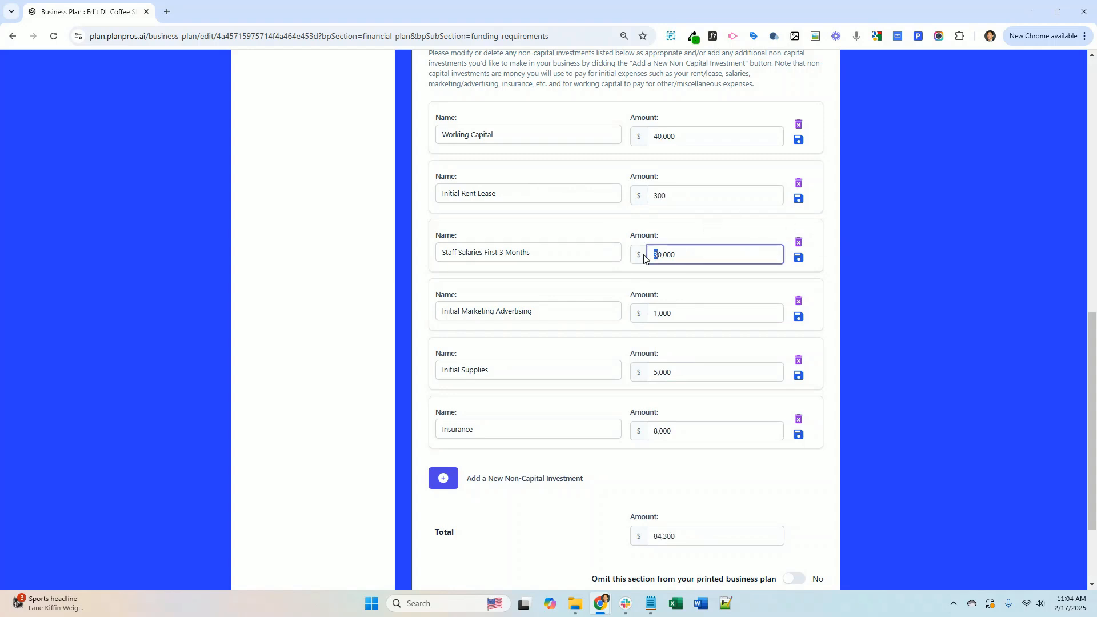
{"action": "type", "text": "1"}
{"action": "left_click", "coordinate": [862, 349]}
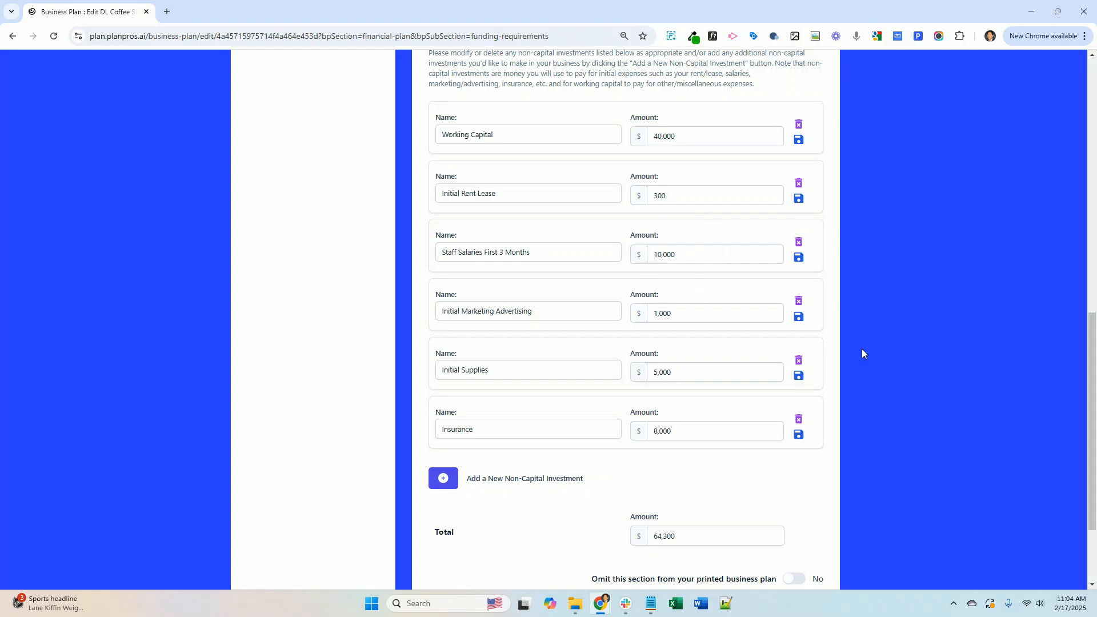
- Save the funding requirements and add a new product under Product/Service Sales in the revenue assumptions
{"action": "scroll", "coordinate": [705, 521], "scroll_direction": "down", "scroll_amount": 2}
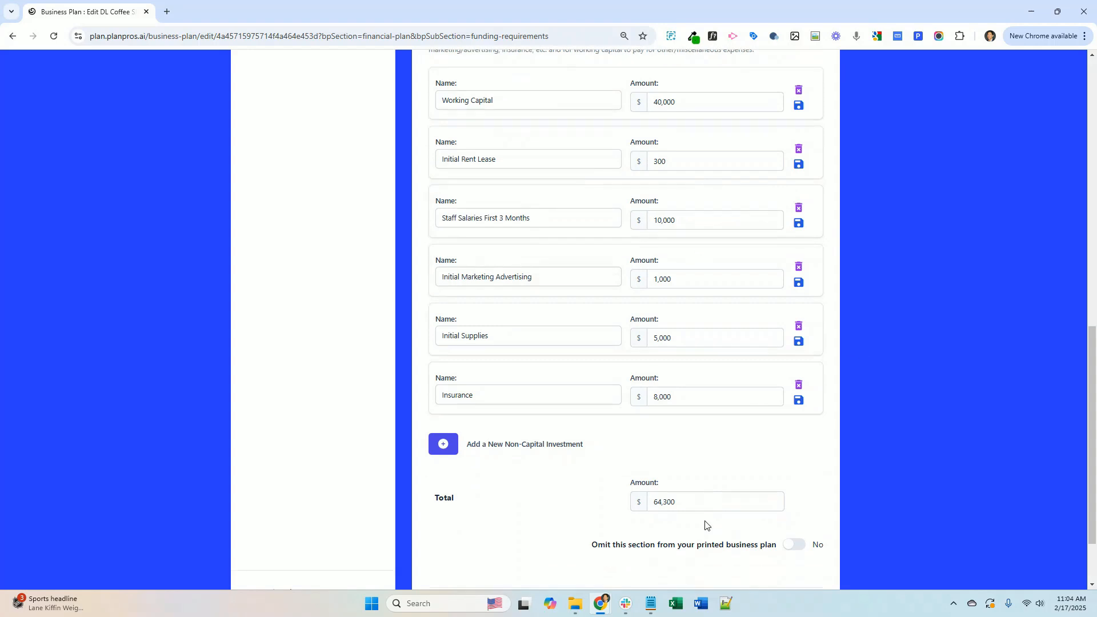
{"action": "left_click", "coordinate": [782, 522]}
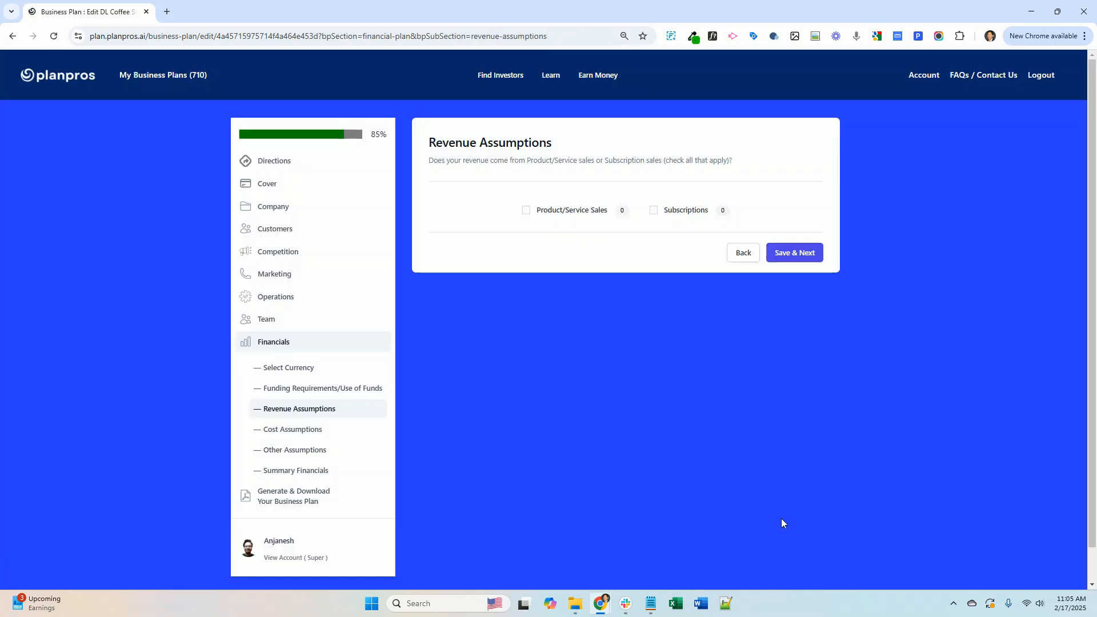
{"action": "left_click", "coordinate": [599, 212]}
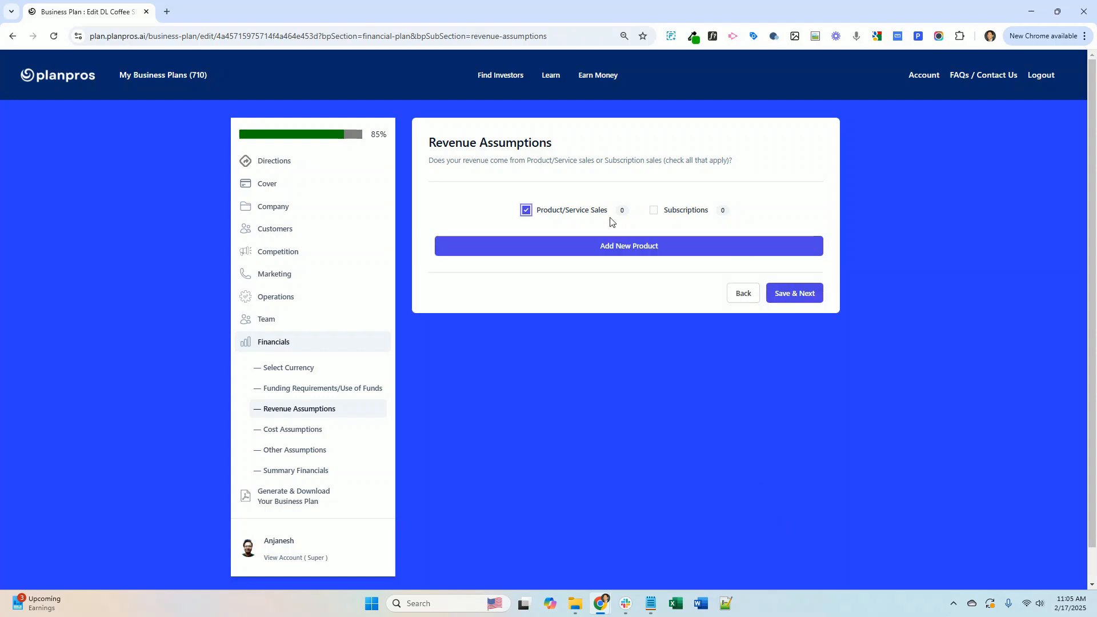
{"action": "left_click", "coordinate": [627, 247]}
- Name the new product Cups of Coffee and set its expected monthly sales to 6000 units
{"action": "left_click", "coordinate": [581, 290]}
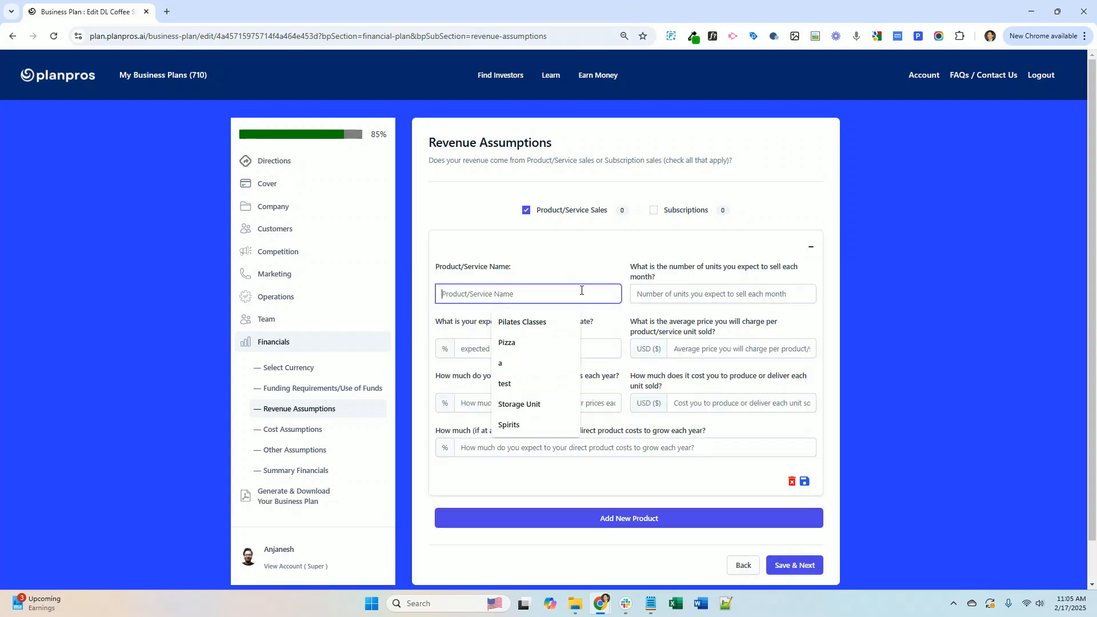
{"action": "type", "text": "Cups of Coffee"}
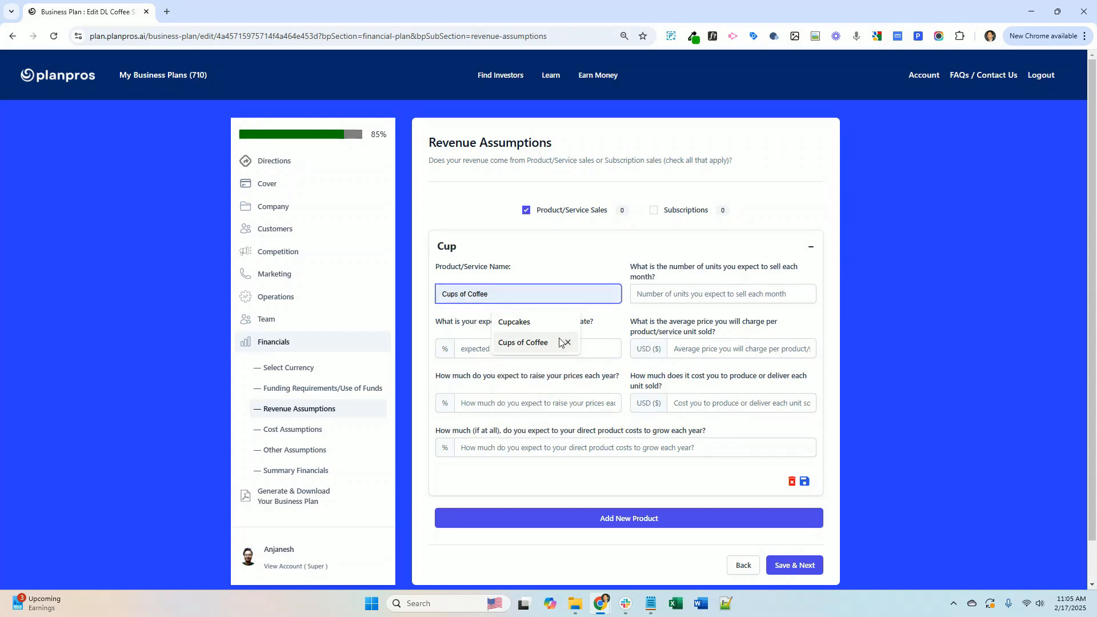
{"action": "left_click", "coordinate": [559, 343]}
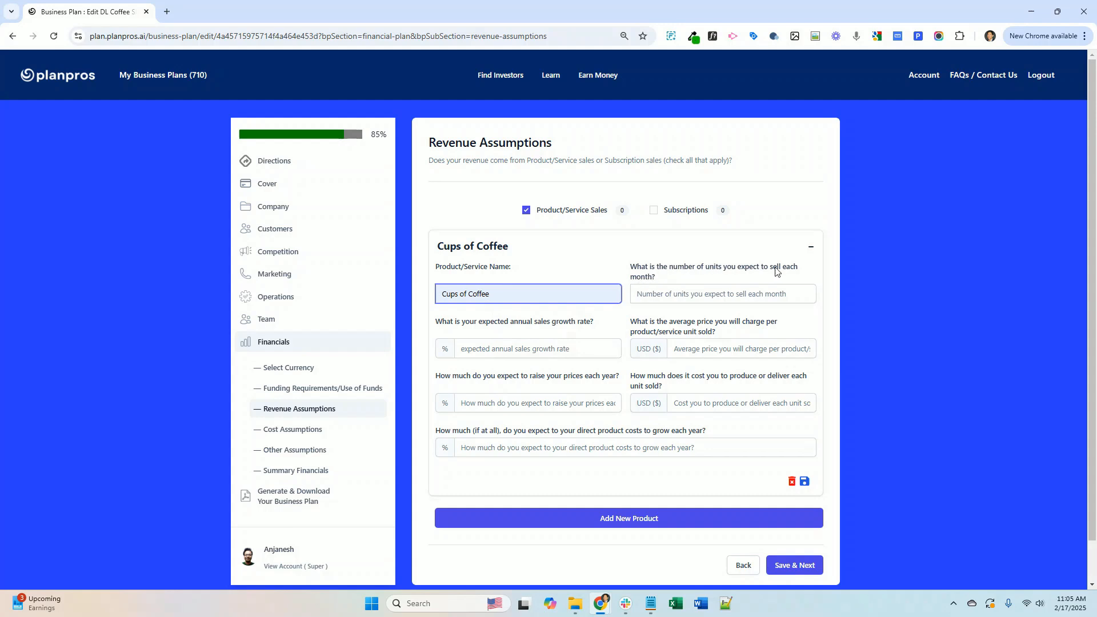
{"action": "left_click", "coordinate": [652, 291]}
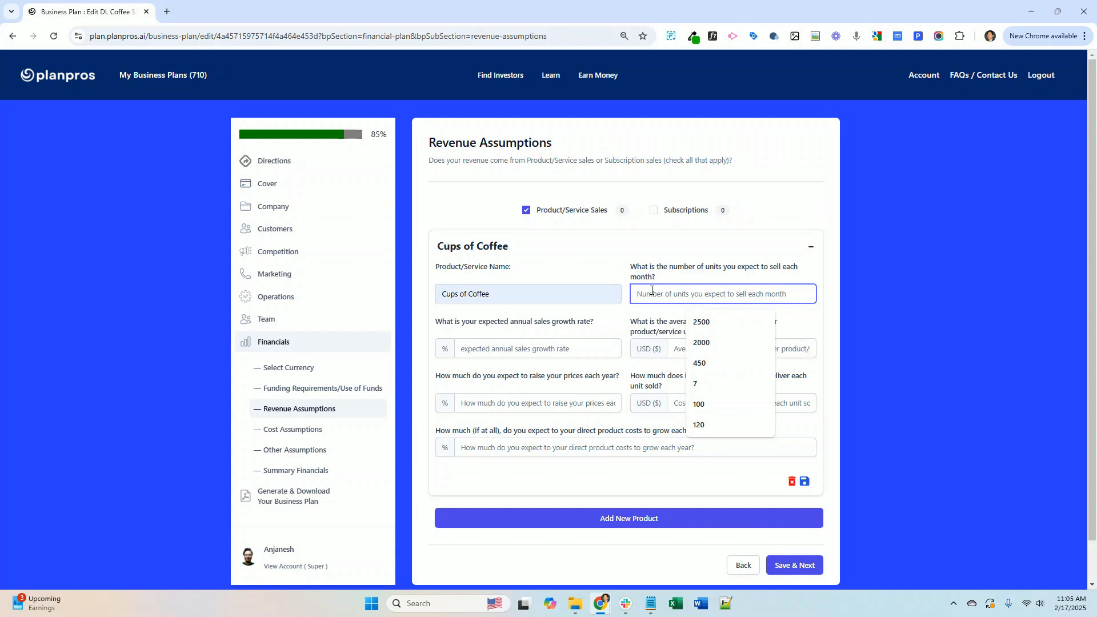
{"action": "type", "text": "6000"}
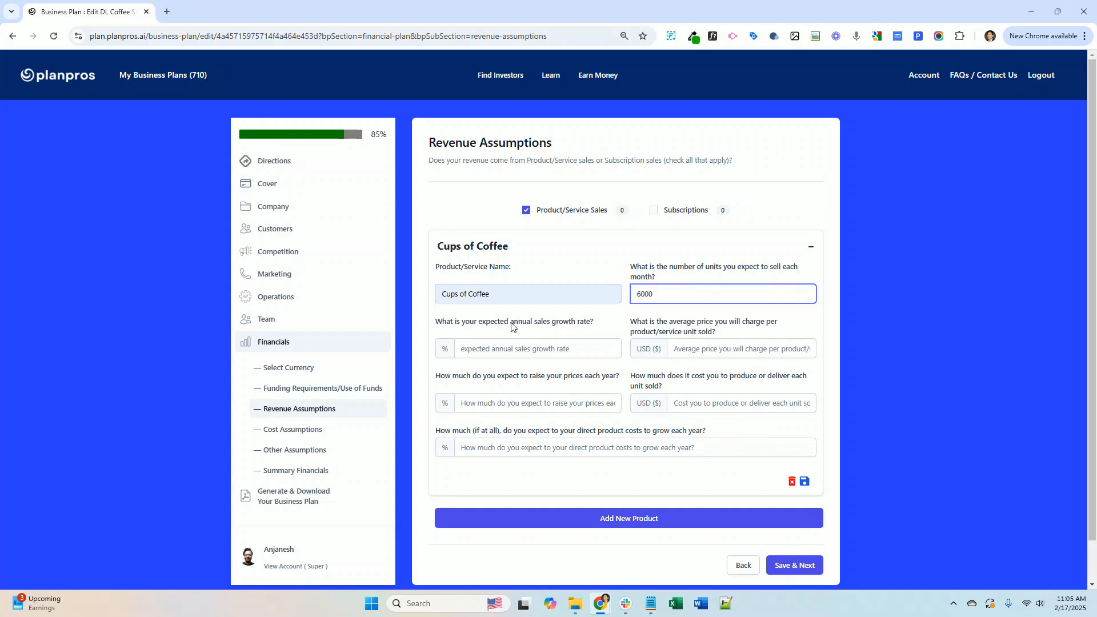
- Set the product's expected annual sales growth rate to 5% and its average unit price to $3.00
{"action": "left_click_drag", "start_coordinate": [510, 324], "coordinate": [532, 326]}
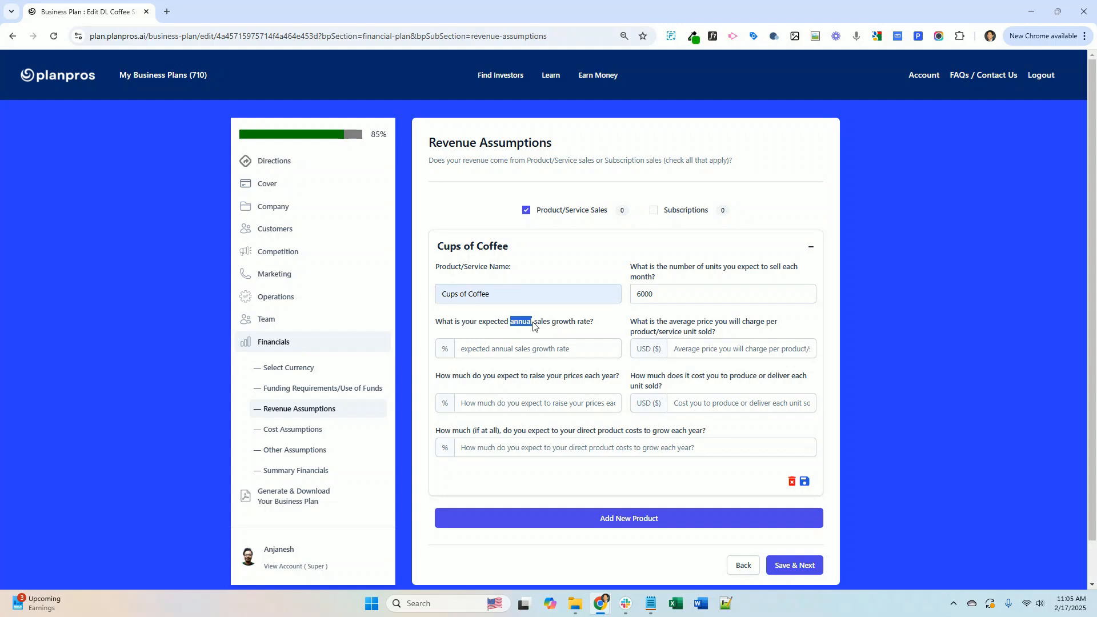
{"action": "left_click", "coordinate": [522, 349]}
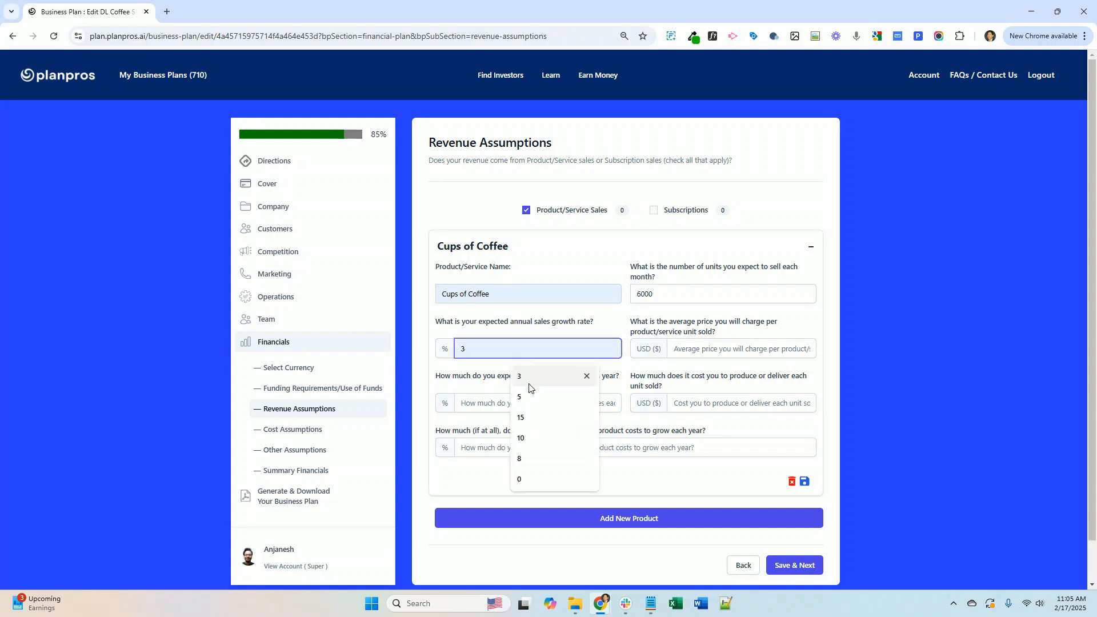
{"action": "left_click", "coordinate": [529, 397]}
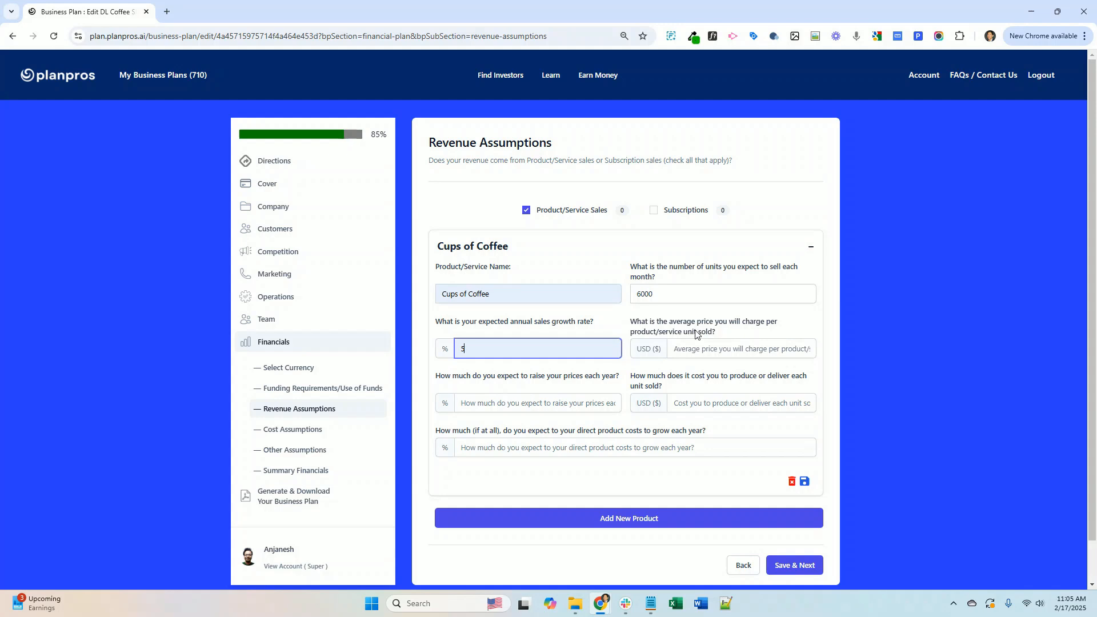
{"action": "left_click", "coordinate": [684, 346]}
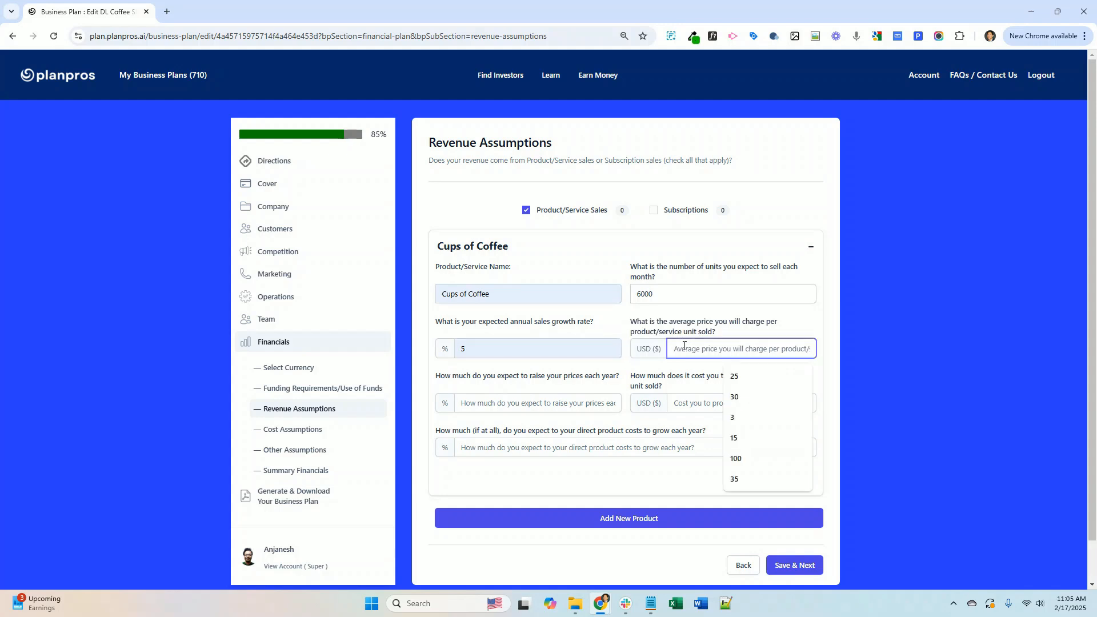
{"action": "type", "text": "3.00"}
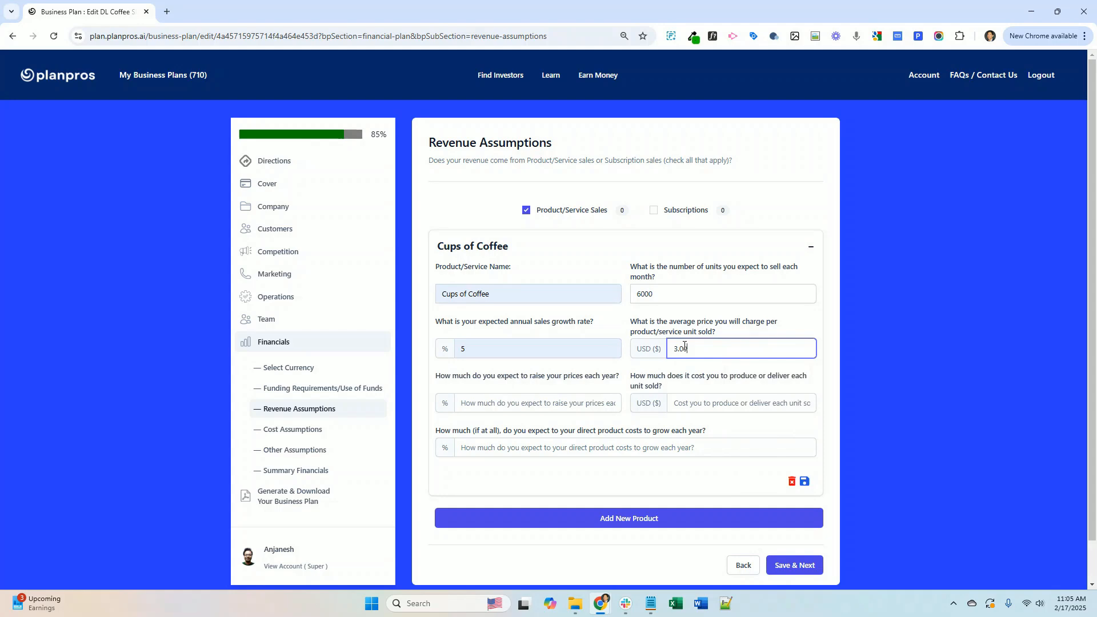
- Set the product's yearly price increase to 1% and its production cost per unit to $1.00
{"action": "left_click", "coordinate": [532, 403]}
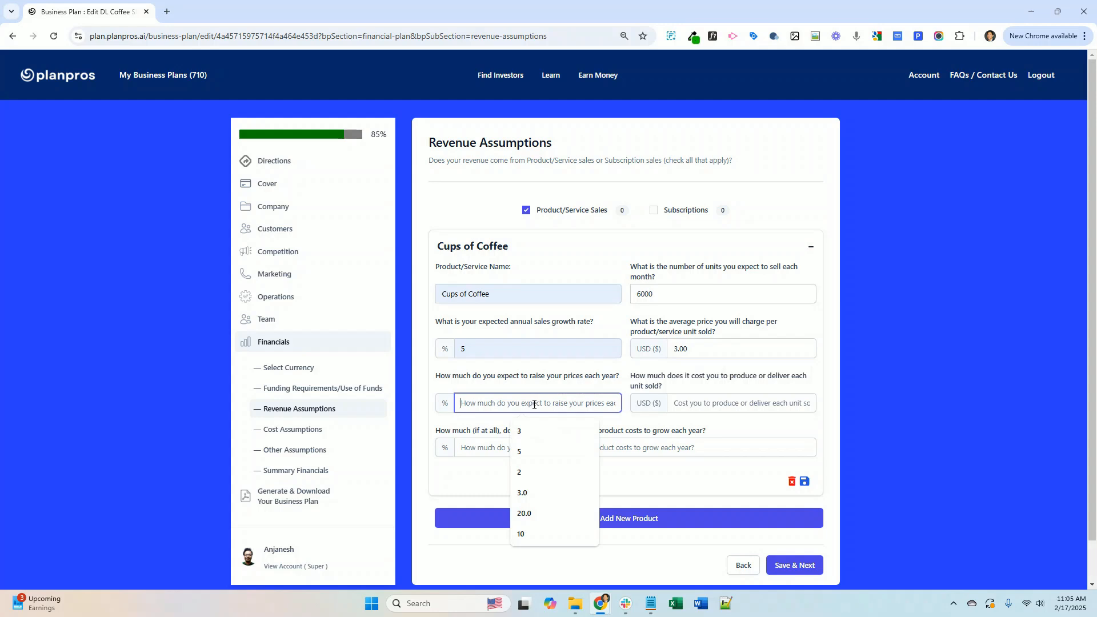
{"action": "type", "text": "1"}
{"action": "left_click", "coordinate": [580, 391]}
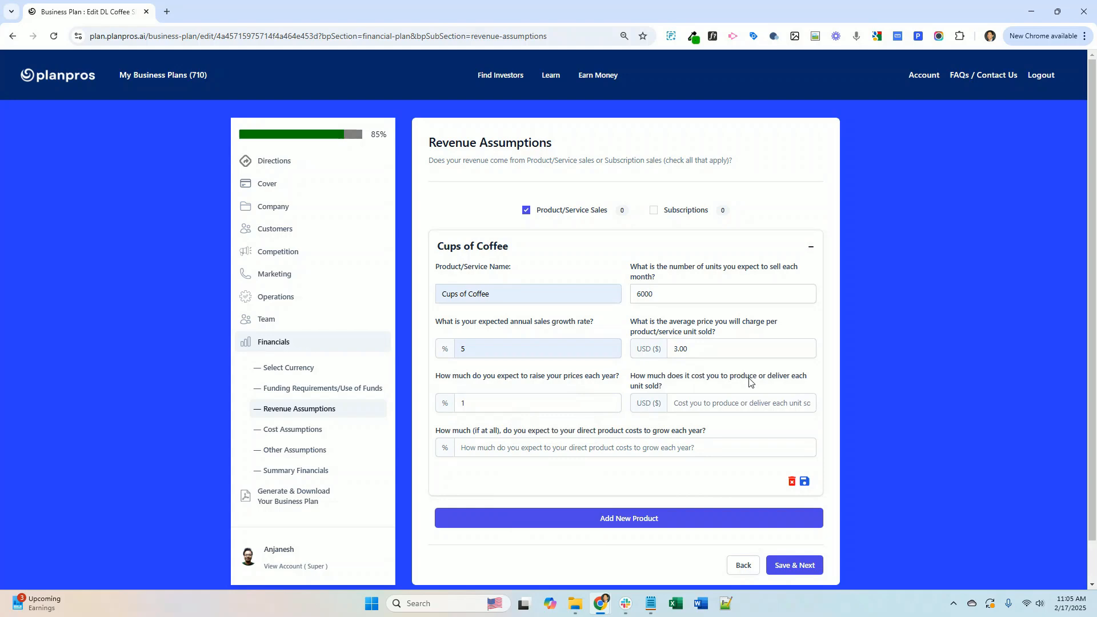
{"action": "left_click", "coordinate": [724, 403]}
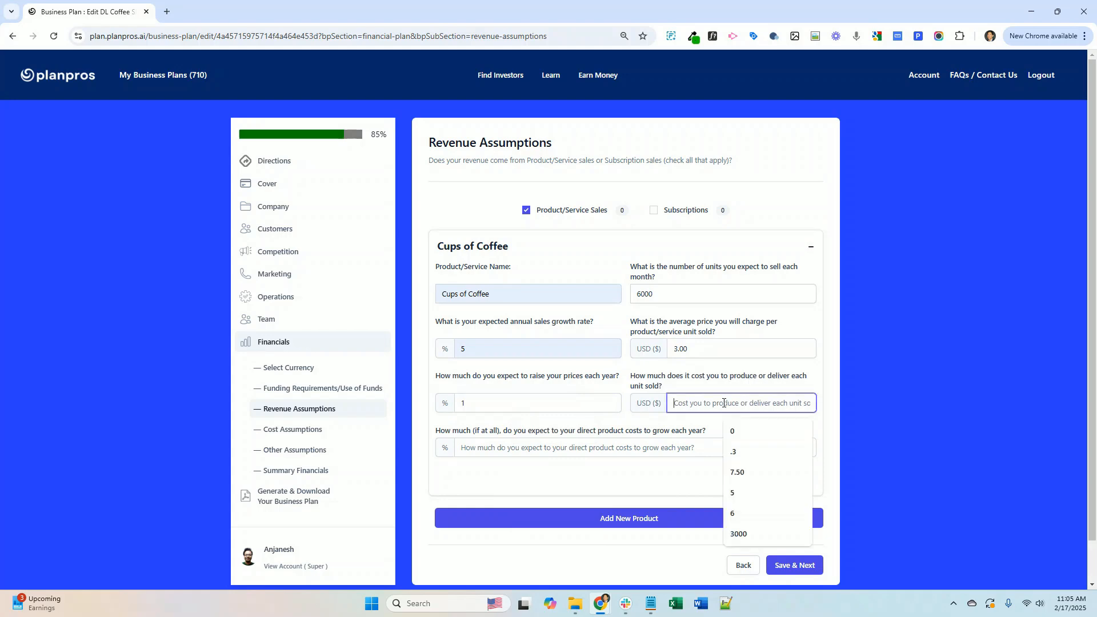
{"action": "type", "text": "1.00"}
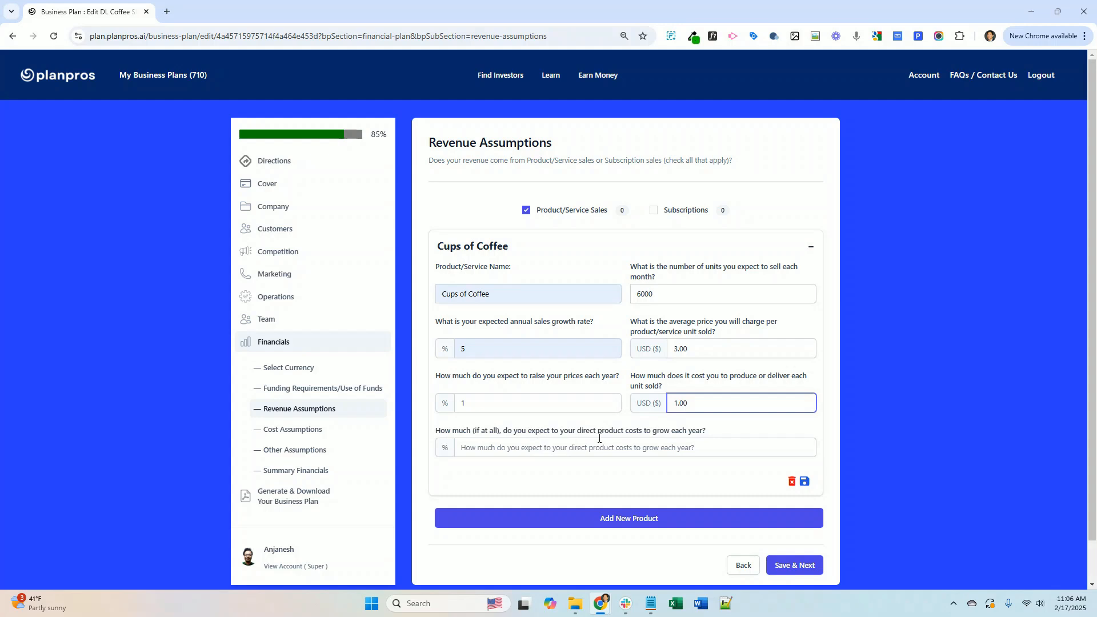
- Set the expected yearly growth in direct product costs for Cups of Coffee to 1%
{"action": "left_click", "coordinate": [666, 445]}
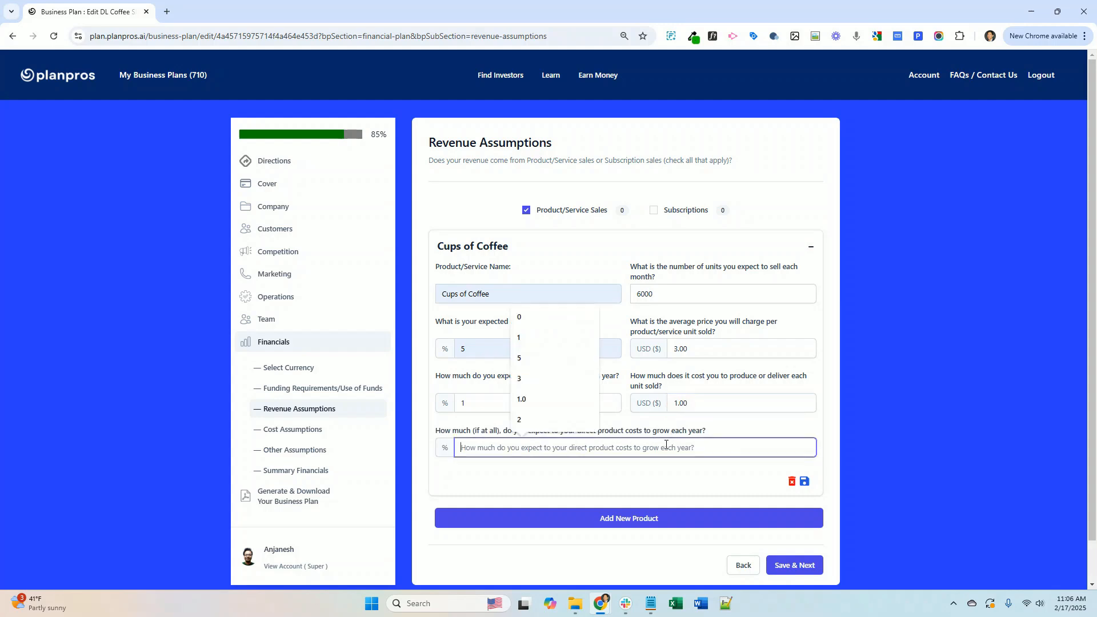
{"action": "type", "text": "1"}
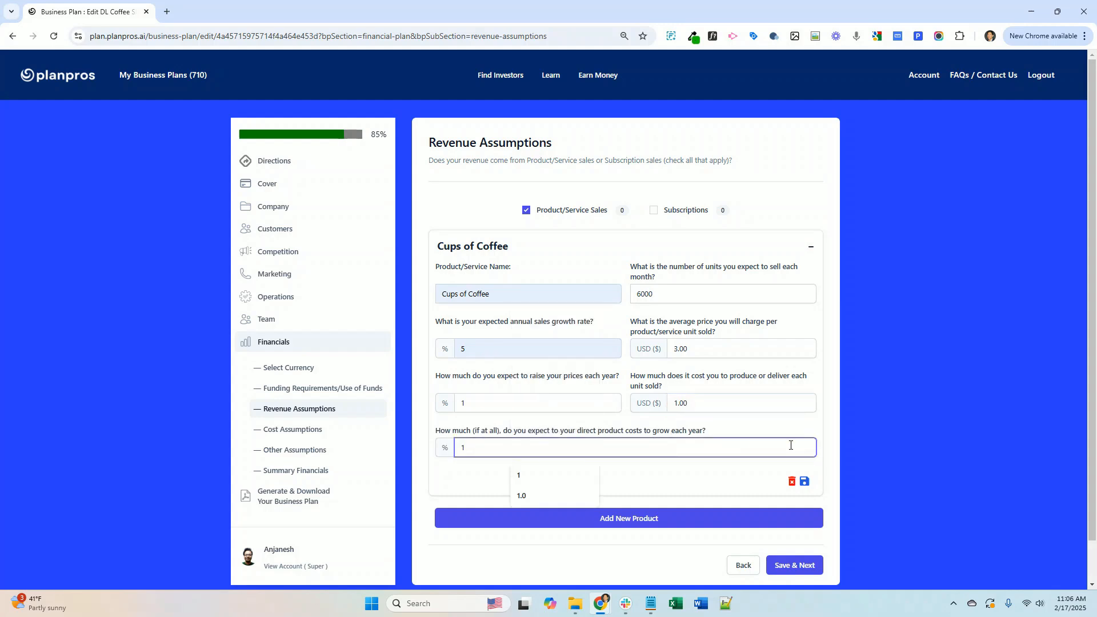
{"action": "left_click", "coordinate": [838, 445]}
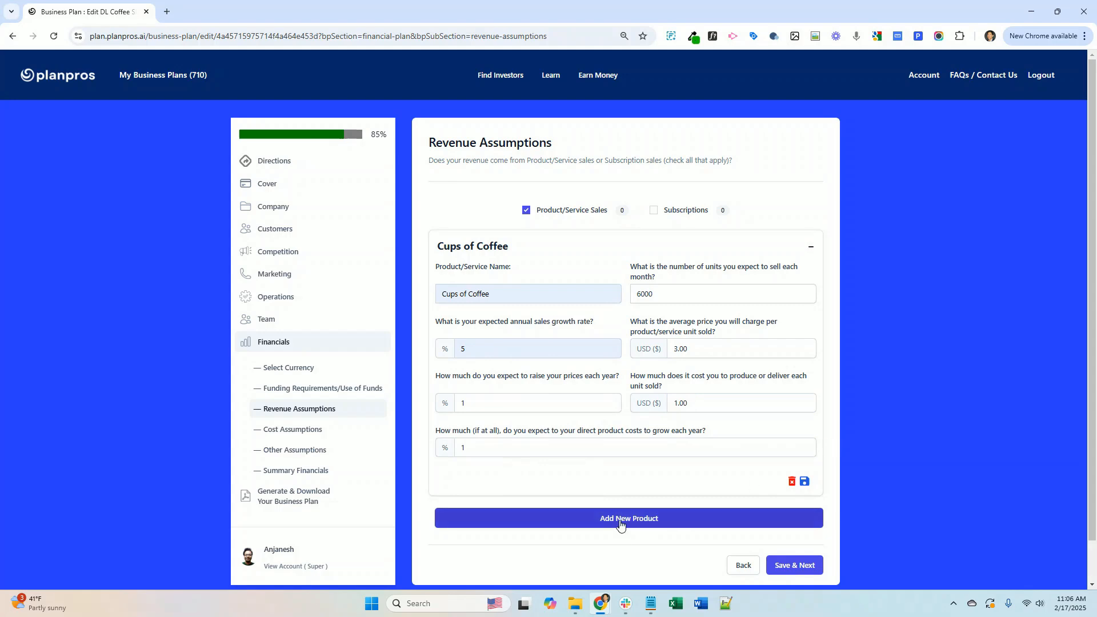
- Enable Subscriptions as a revenue source and add a new subscription entry
{"action": "left_click", "coordinate": [695, 213]}
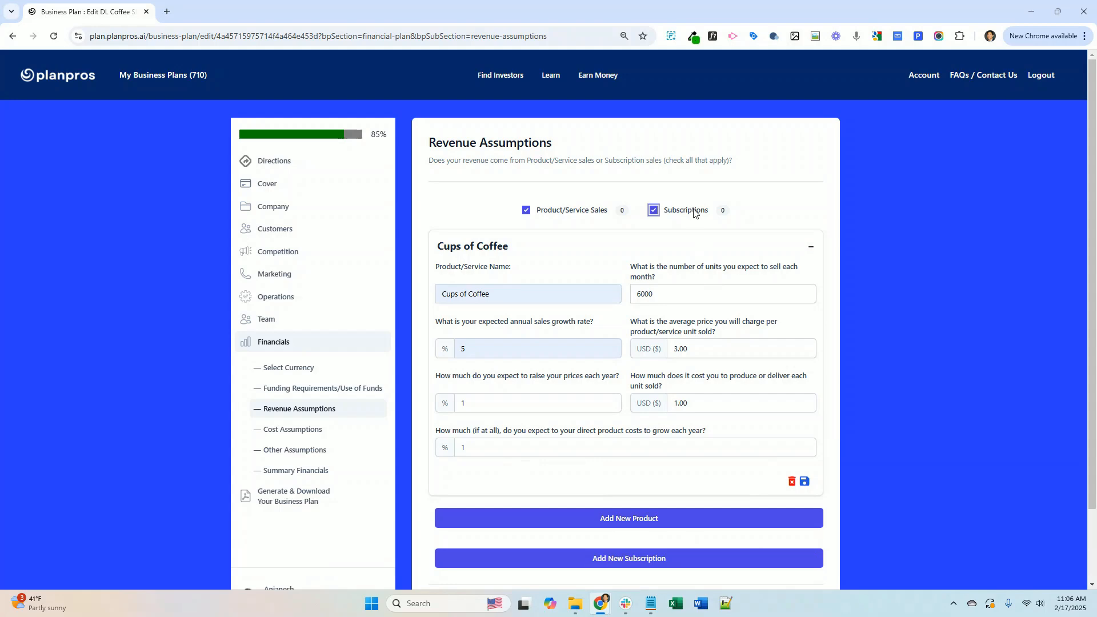
{"action": "left_click", "coordinate": [656, 560]}
{"action": "scroll", "coordinate": [660, 543], "scroll_direction": "down", "scroll_amount": 5}
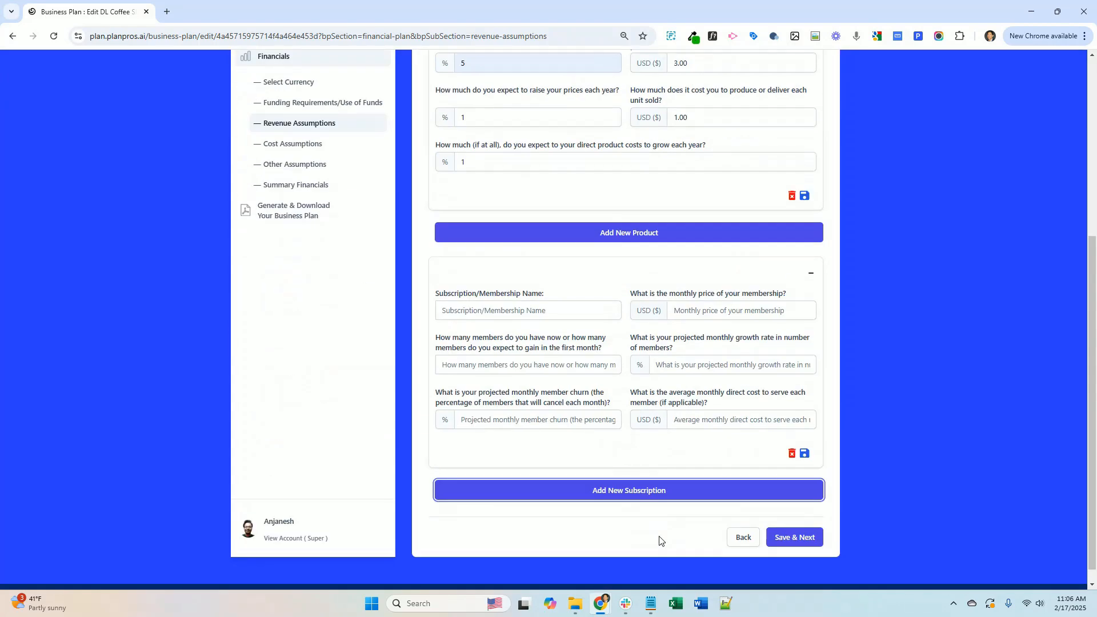
- Name the new subscription Coffee Month Club and set its monthly membership price to $25
{"action": "left_click", "coordinate": [557, 309]}
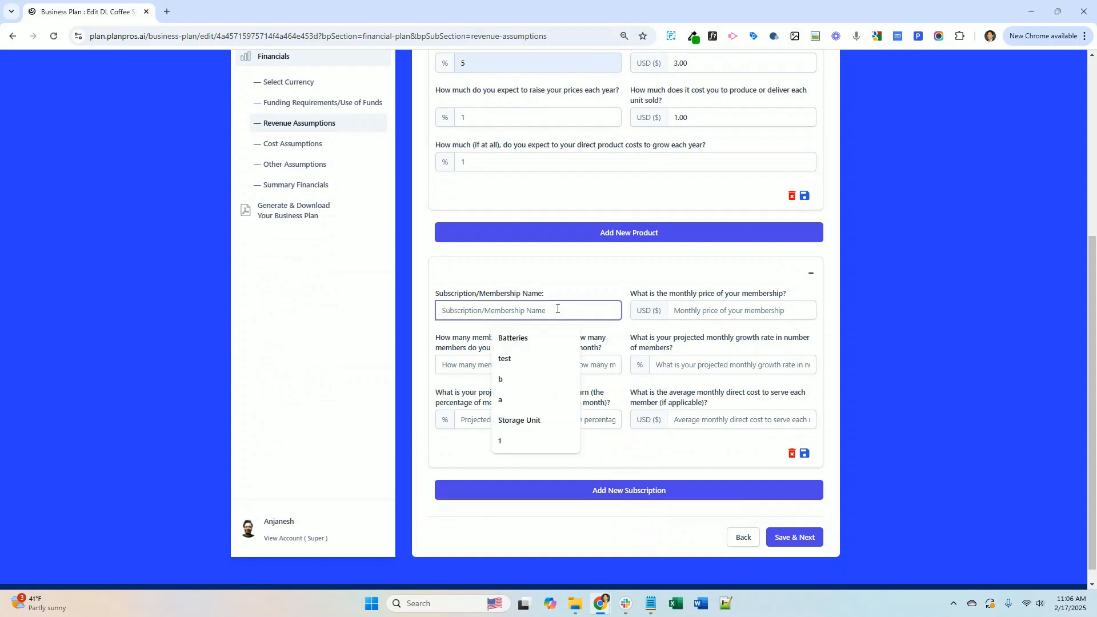
{"action": "type", "text": "Co"}
{"action": "left_click", "coordinate": [550, 340]}
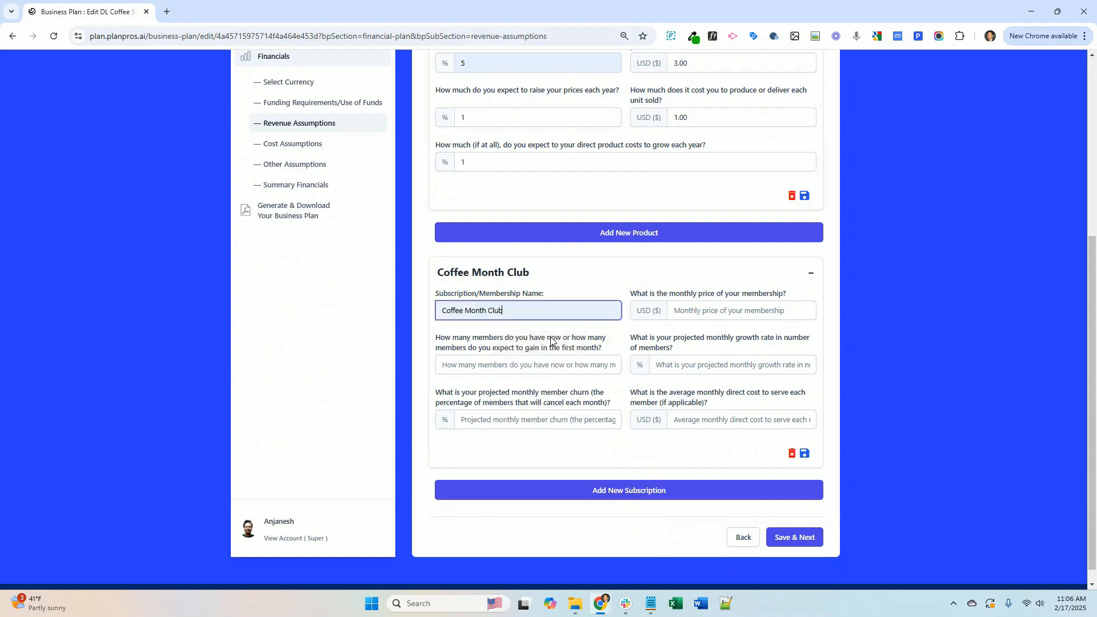
{"action": "left_click", "coordinate": [680, 310]}
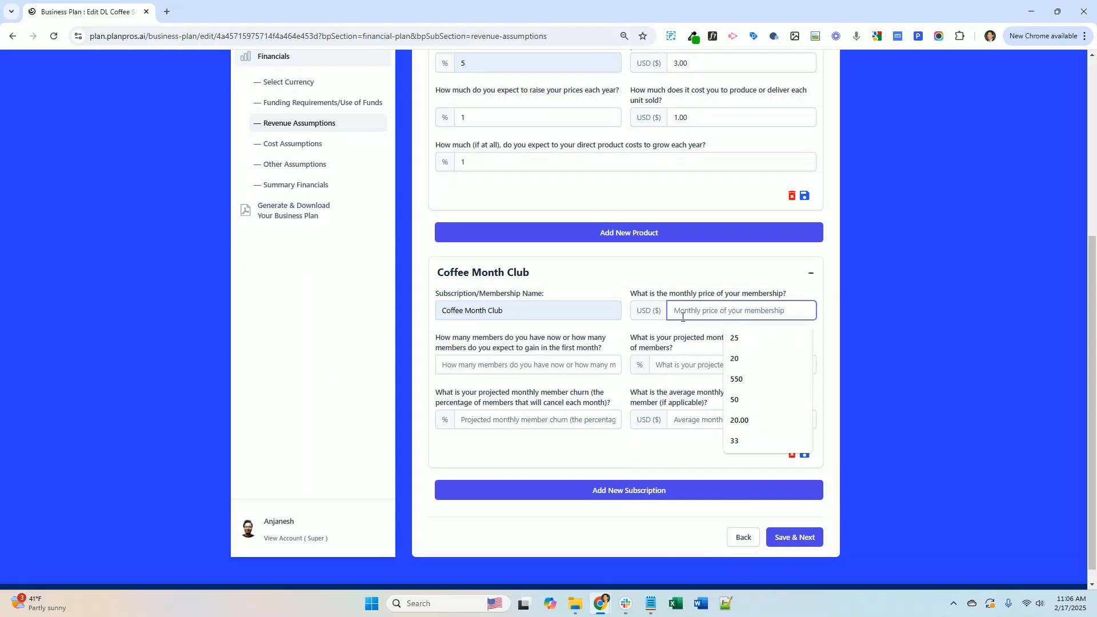
{"action": "type", "text": "2"}
{"action": "key", "text": "Down"}
{"action": "key", "text": "Return"}
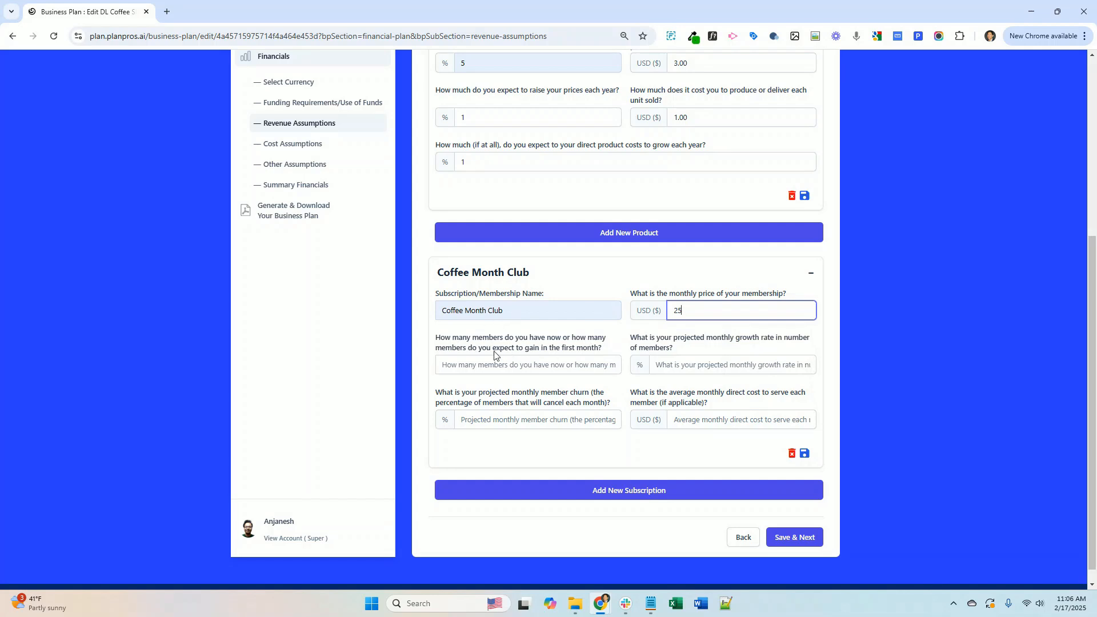
- Set the club's first-month member count to 20 and its projected monthly member growth rate to 1%
{"action": "left_click", "coordinate": [569, 365]}
{"action": "type", "text": "20"}
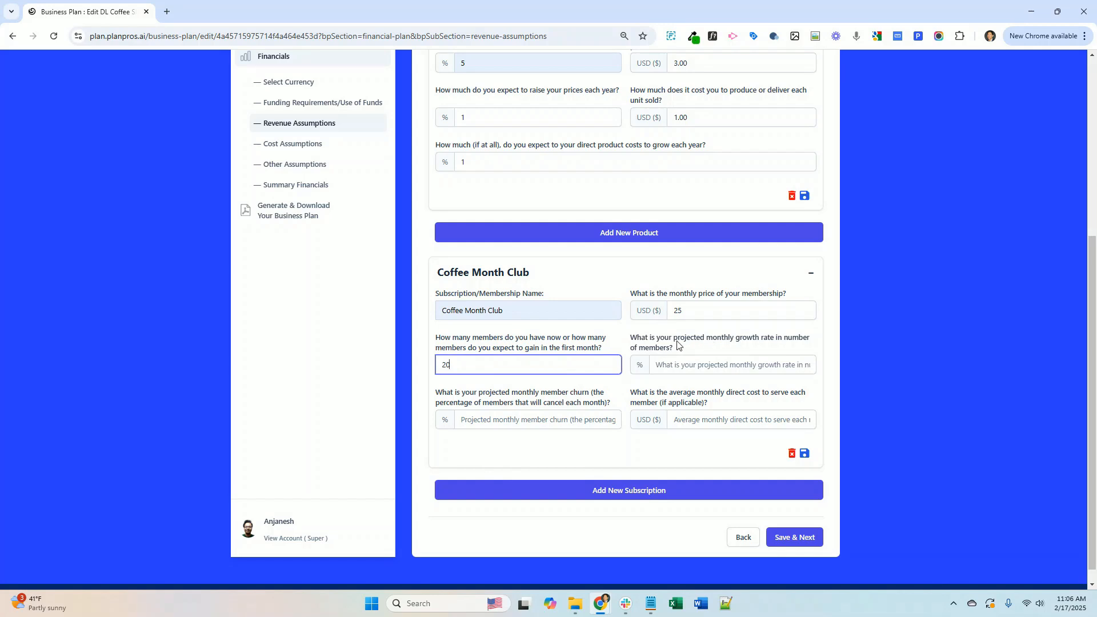
{"action": "left_click_drag", "start_coordinate": [675, 338], "coordinate": [777, 339]}
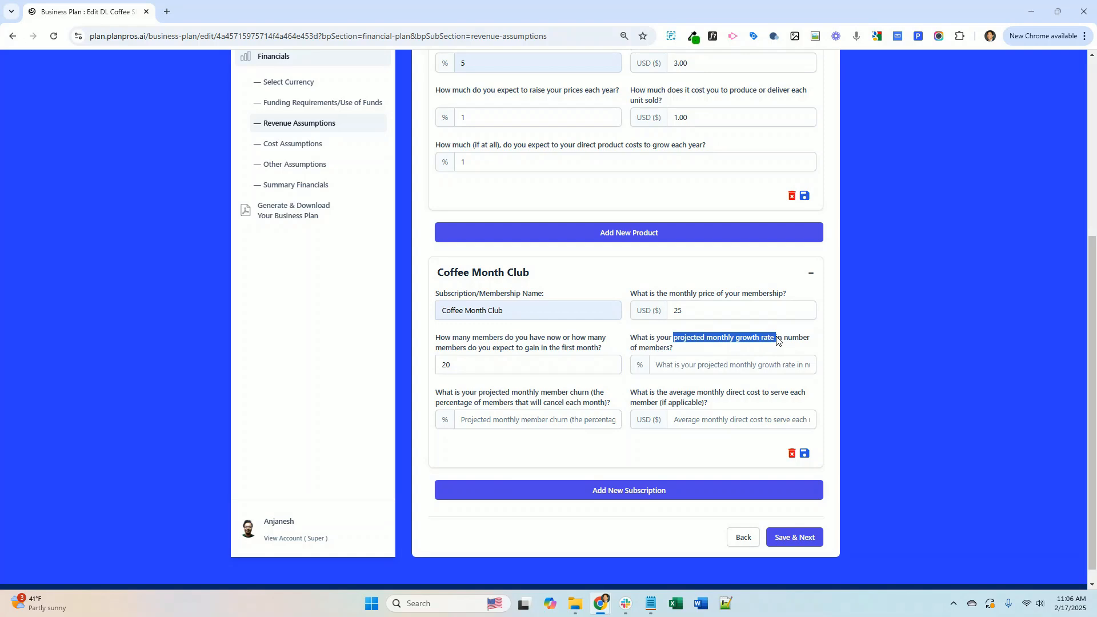
{"action": "scroll", "coordinate": [778, 339], "scroll_direction": "up", "scroll_amount": 4}
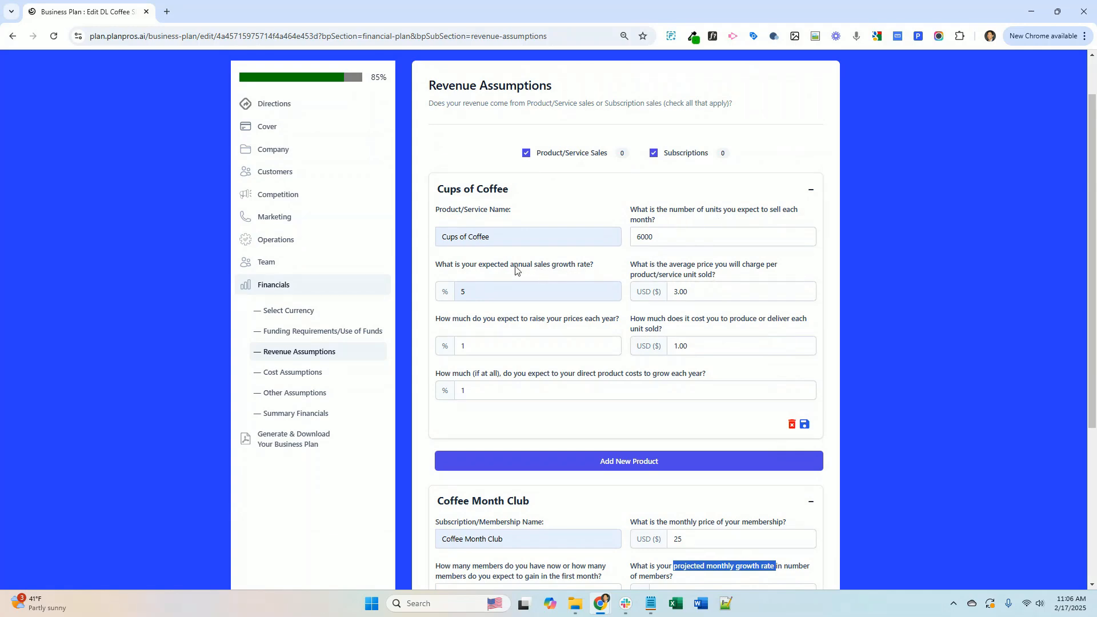
{"action": "scroll", "coordinate": [690, 380], "scroll_direction": "down", "scroll_amount": 1}
{"action": "scroll", "coordinate": [690, 379], "scroll_direction": "down", "scroll_amount": 4}
{"action": "left_click", "coordinate": [692, 364]}
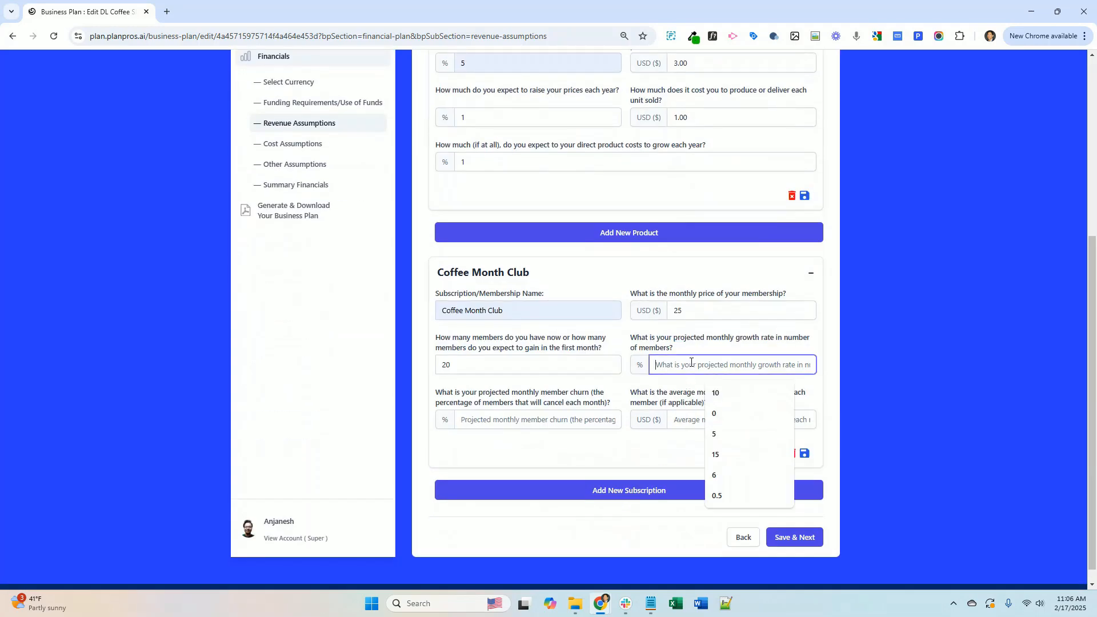
{"action": "type", "text": "1"}
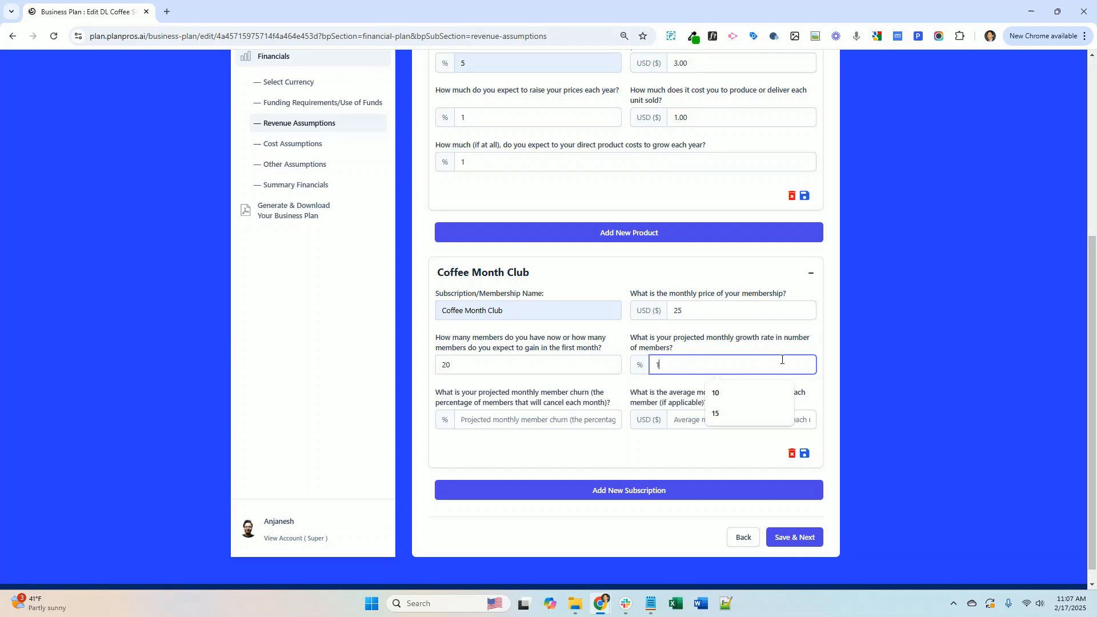
{"action": "left_click", "coordinate": [832, 360]}
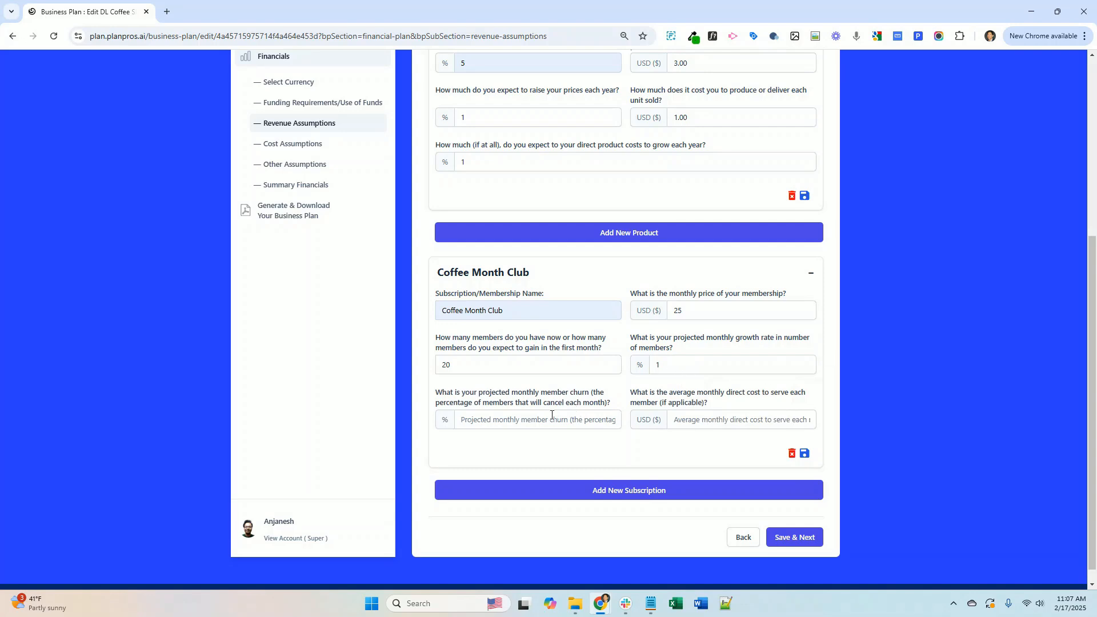
- Set the projected monthly member churn of Coffee Month Club to 0.2%
{"action": "left_click", "coordinate": [516, 419]}
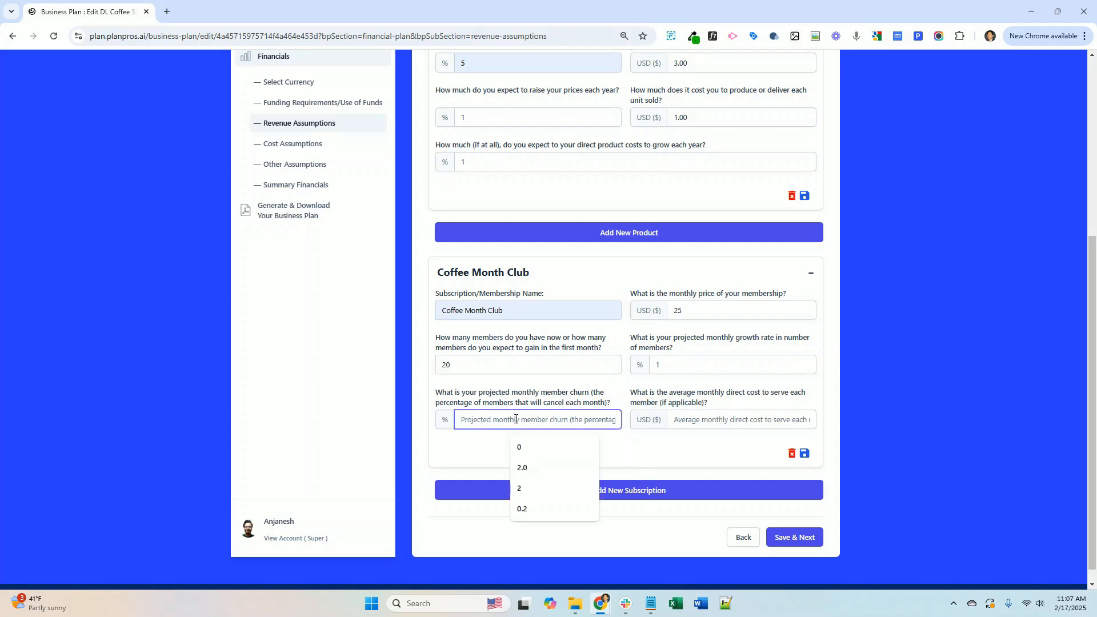
{"action": "type", "text": "0.2"}
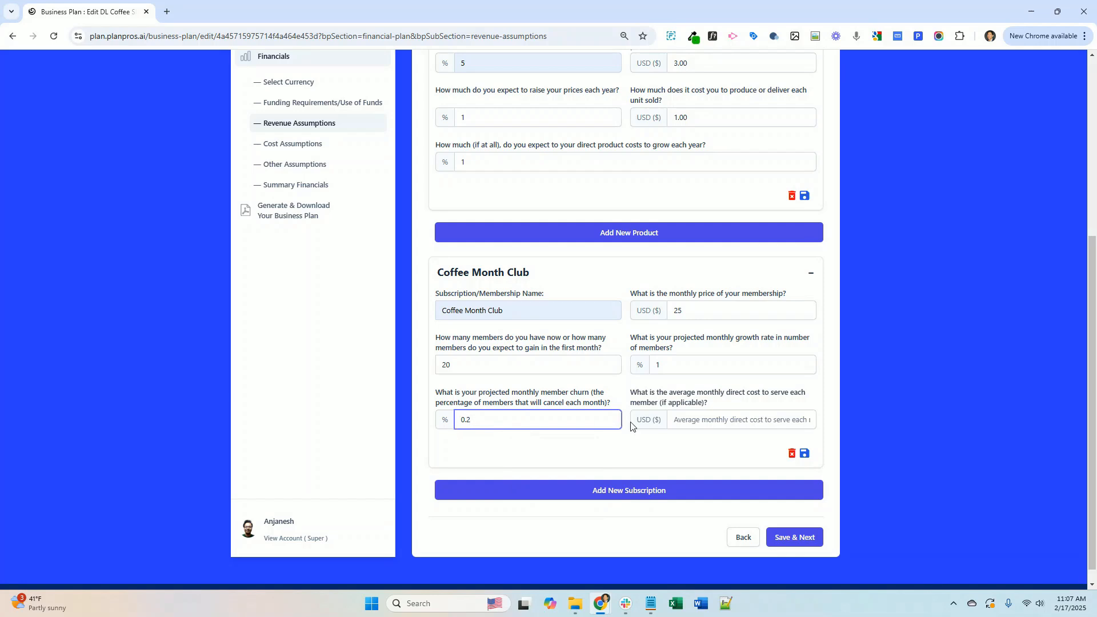
{"action": "left_click", "coordinate": [877, 422]}
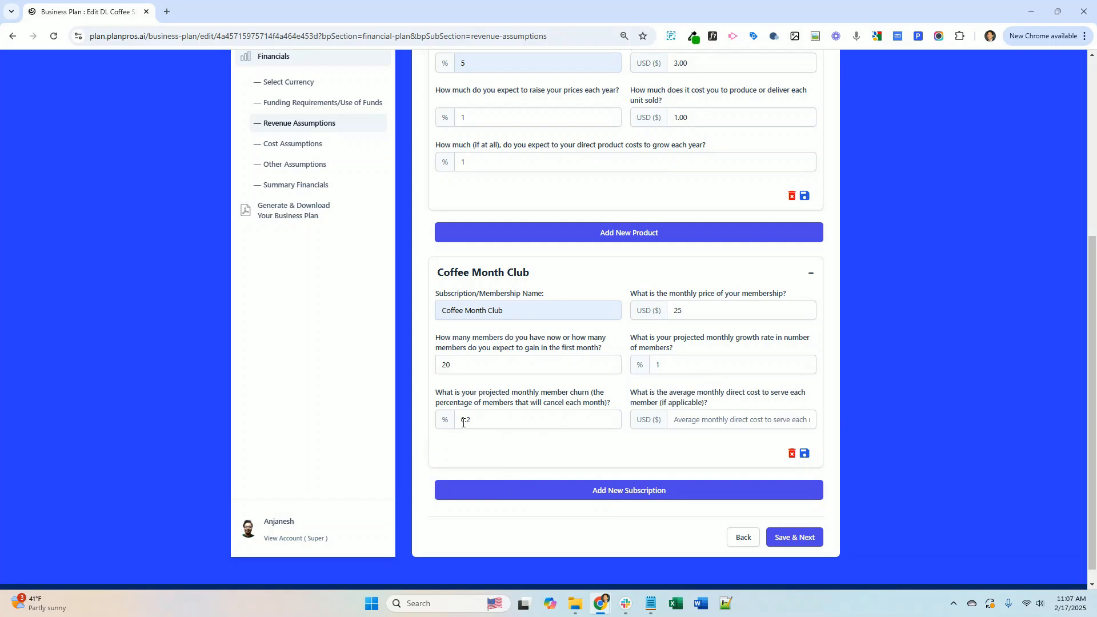
{"action": "scroll", "coordinate": [461, 422], "scroll_direction": "up", "scroll_amount": 1}
{"action": "scroll", "coordinate": [681, 310], "scroll_direction": "down", "scroll_amount": 2}
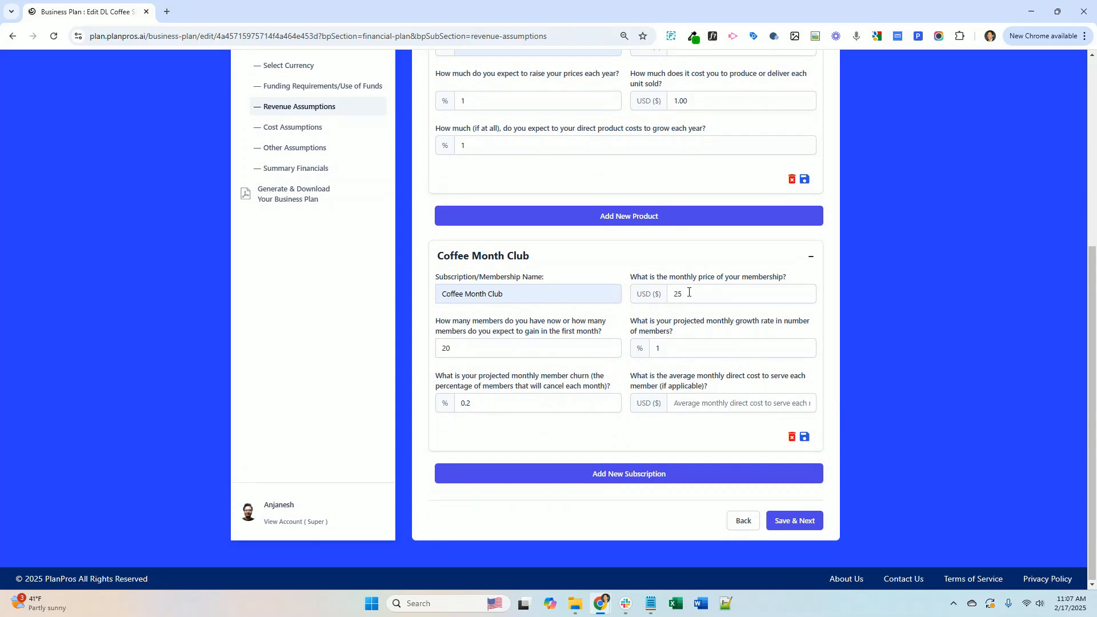
- Set the average monthly direct cost per member to $10 and save the revenue assumptions to continue to Cost Assumptions
{"action": "left_click", "coordinate": [693, 404]}
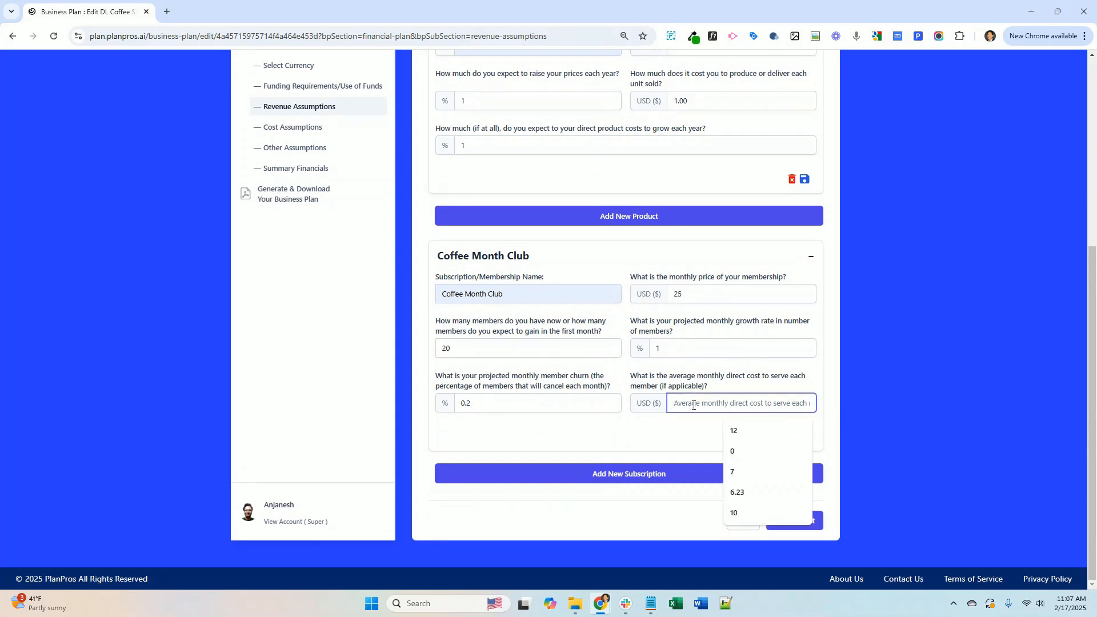
{"action": "type", "text": "10"}
{"action": "left_click", "coordinate": [793, 527]}
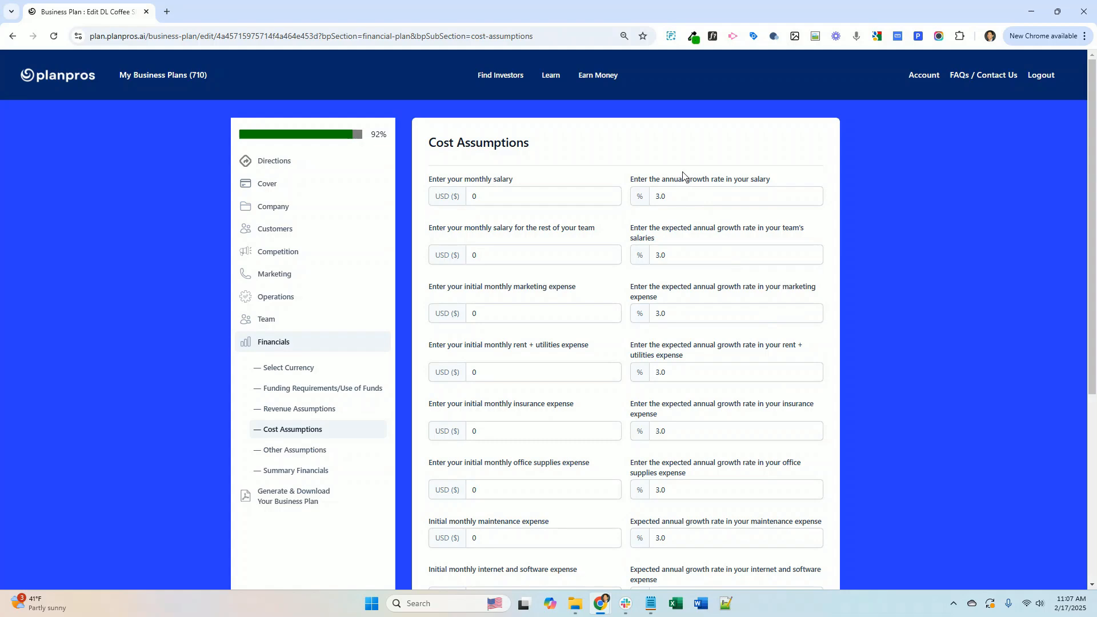
- Set the owner's monthly salary to $3,500 and the rest of the team's monthly salary to $3,000
{"action": "scroll", "coordinate": [663, 429], "scroll_direction": "down", "scroll_amount": 5}
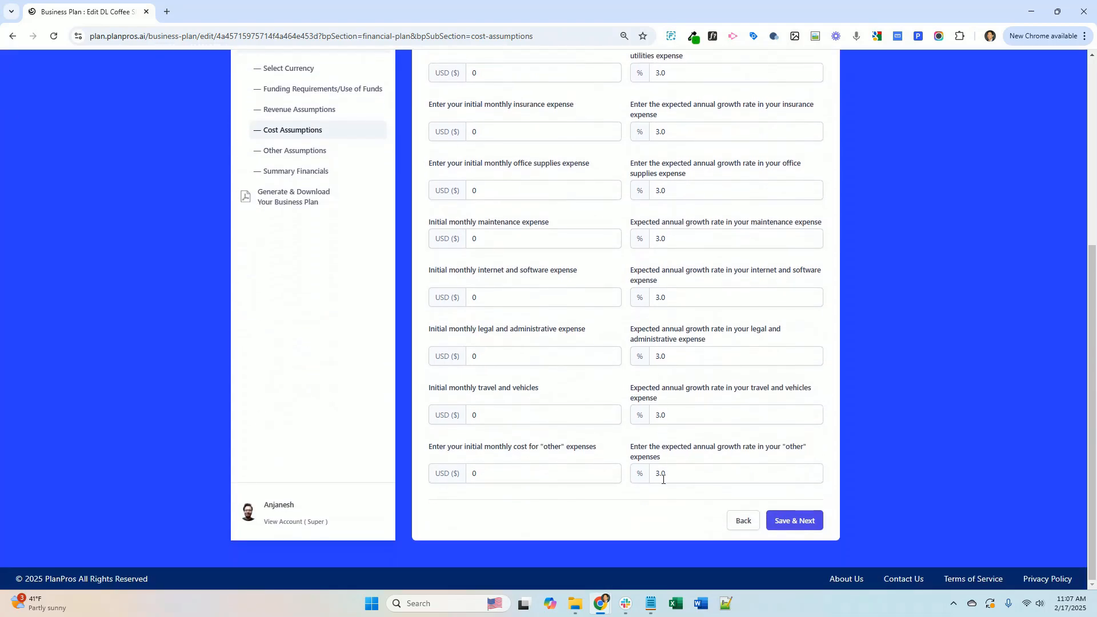
{"action": "scroll", "coordinate": [663, 479], "scroll_direction": "up", "scroll_amount": 5}
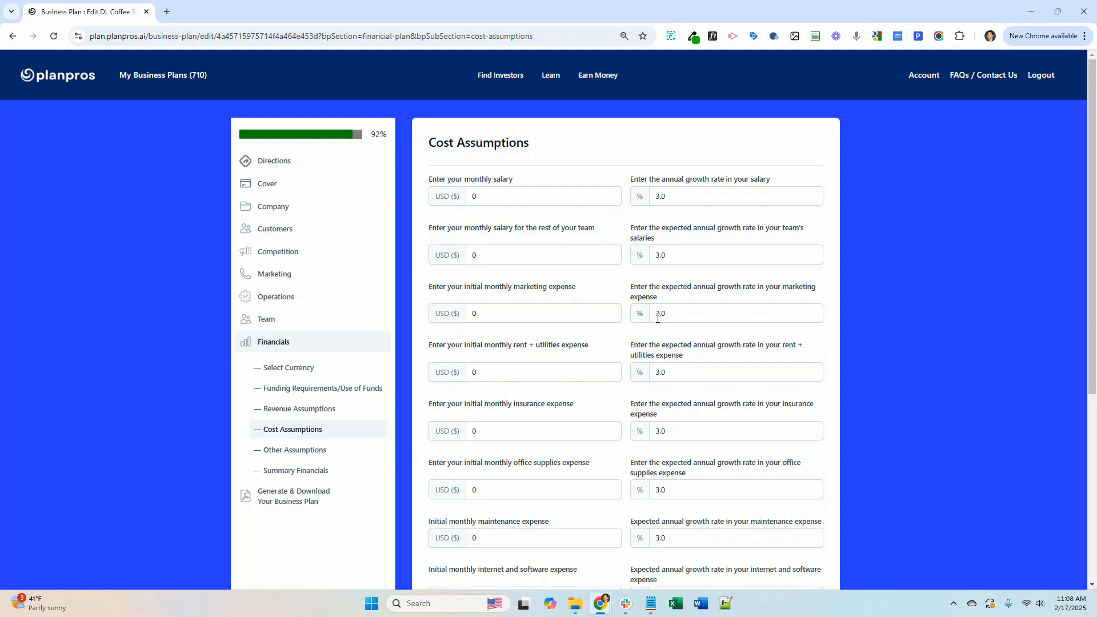
{"action": "left_click", "coordinate": [494, 194]}
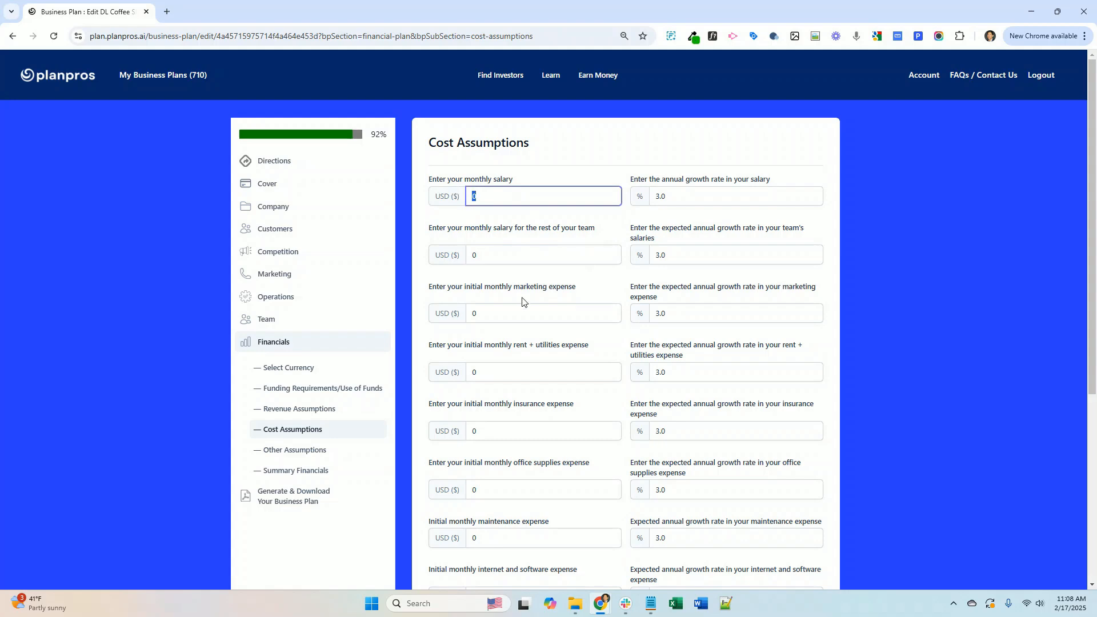
{"action": "type", "text": "3500"}
{"action": "left_click", "coordinate": [505, 255]}
{"action": "type", "text": "3000"}
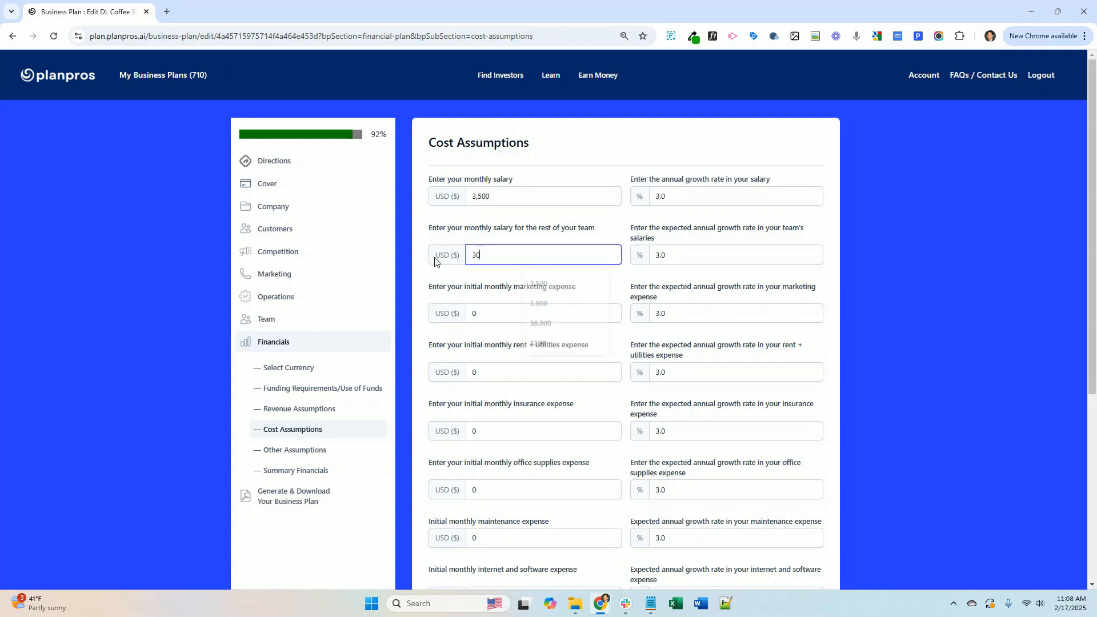
- Set the initial monthly marketing expense to $1,000 and the rent and utilities expense to $2,500
{"action": "left_click", "coordinate": [526, 313]}
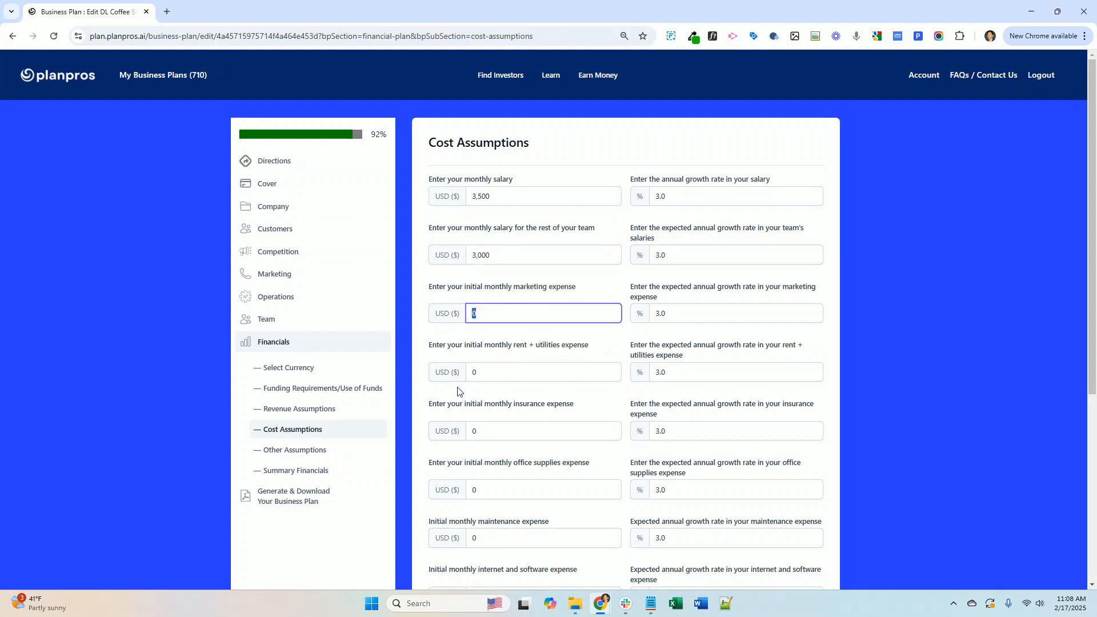
{"action": "type", "text": "1000"}
{"action": "left_click", "coordinate": [588, 332]}
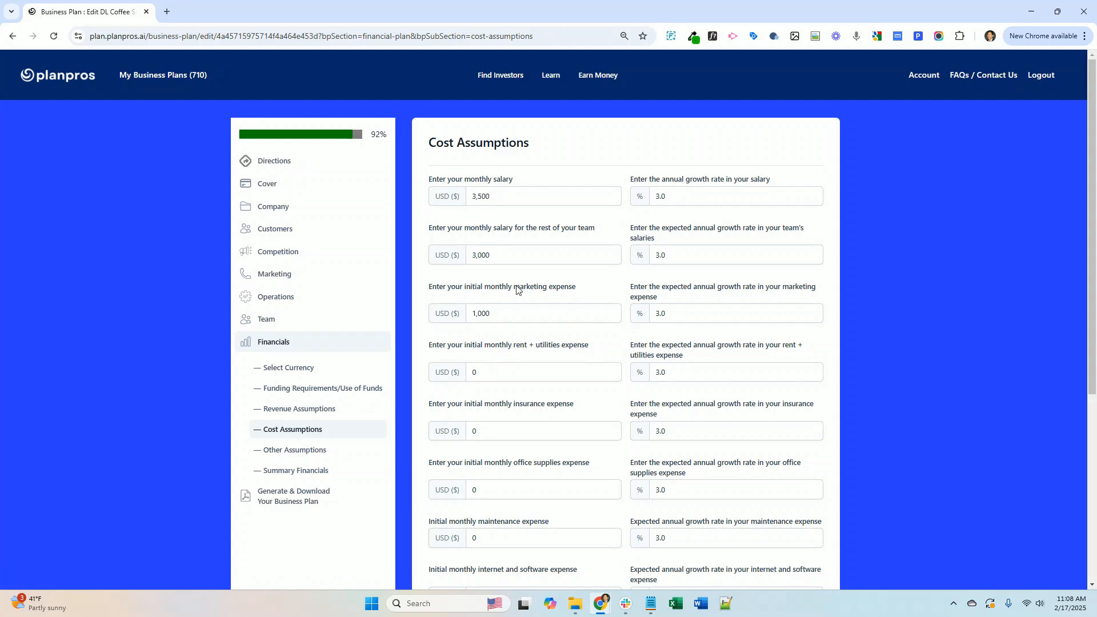
{"action": "double_click", "coordinate": [489, 372]}
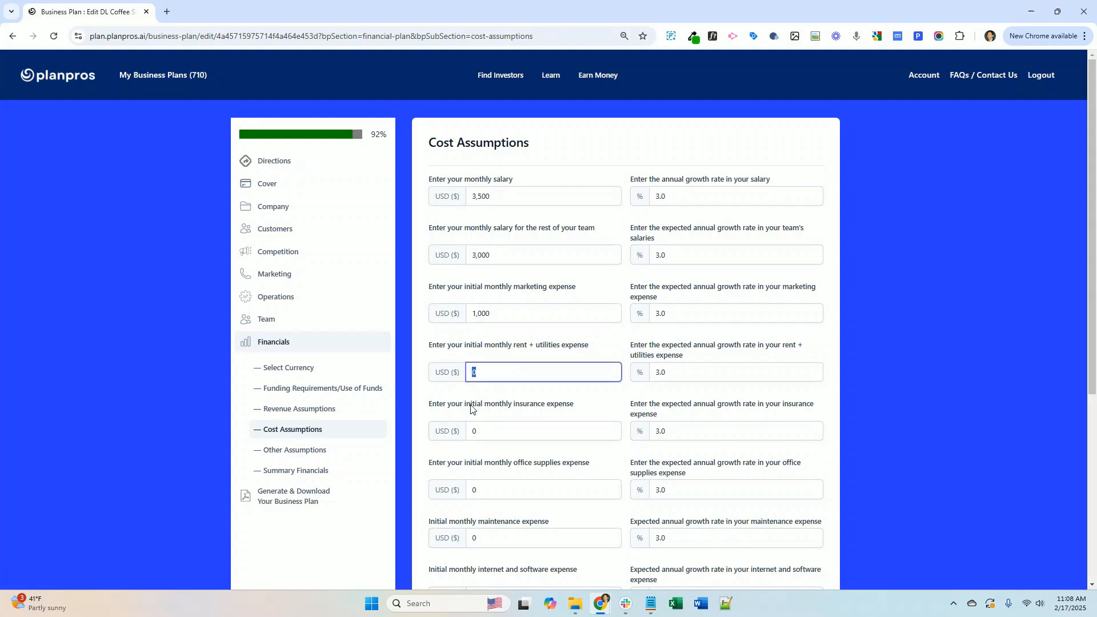
{"action": "type", "text": "25000"}
{"action": "key", "text": "BackSpace"}
- Set the initial monthly insurance expense to $500 and the office supplies expense to $100
{"action": "double_click", "coordinate": [503, 431]}
{"action": "type", "text": "5000"}
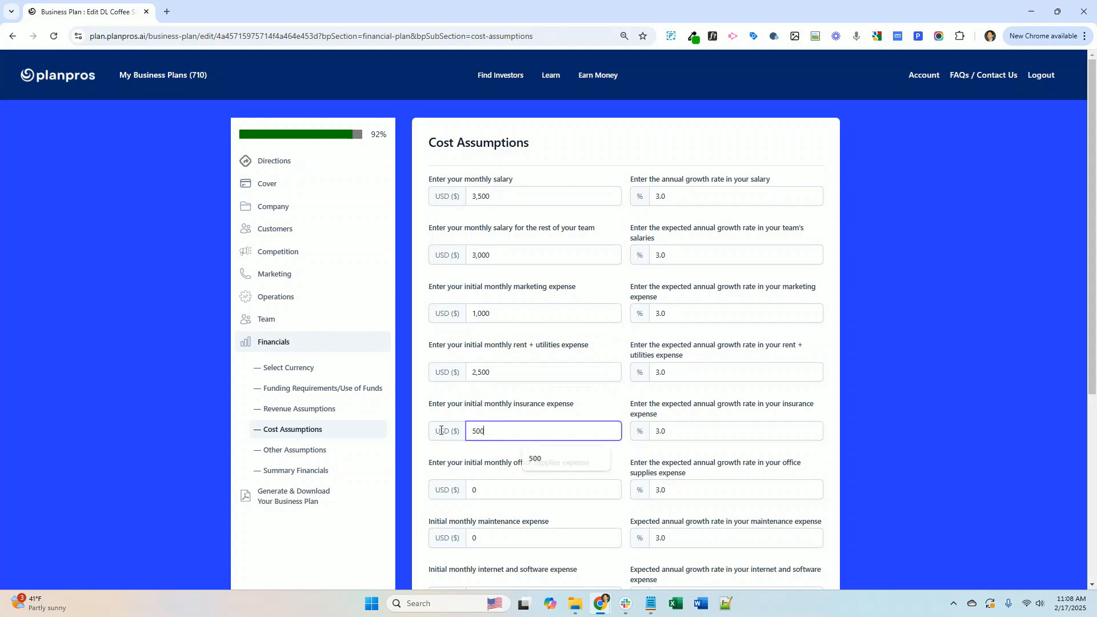
{"action": "key", "text": "BackSpace"}
{"action": "scroll", "coordinate": [457, 371], "scroll_direction": "down", "scroll_amount": 3}
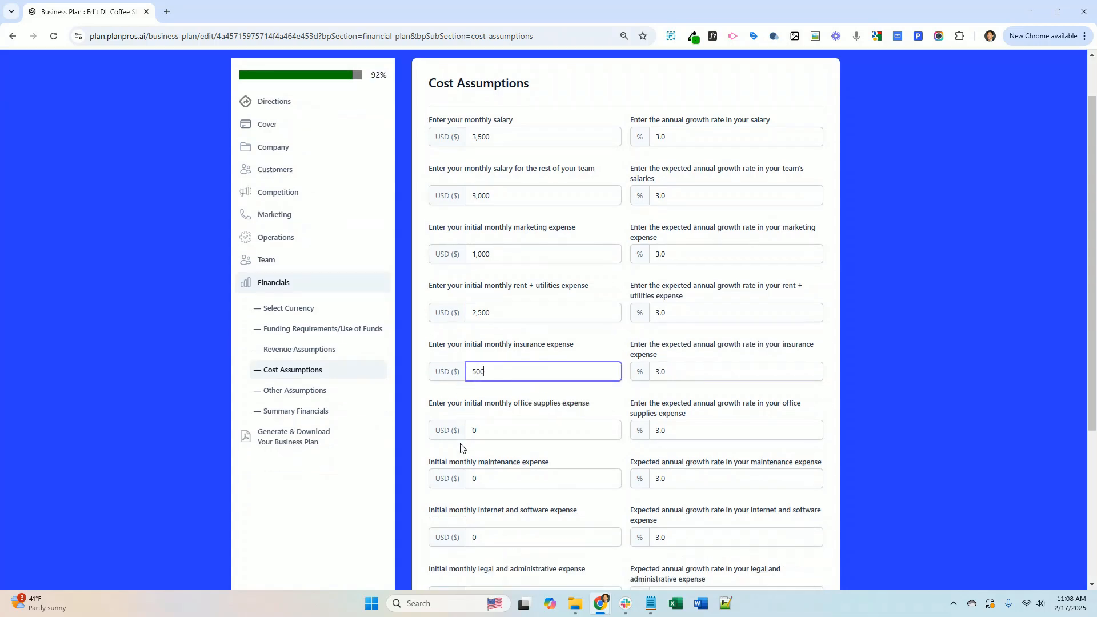
{"action": "left_click", "coordinate": [479, 318]}
{"action": "double_click", "coordinate": [478, 318]}
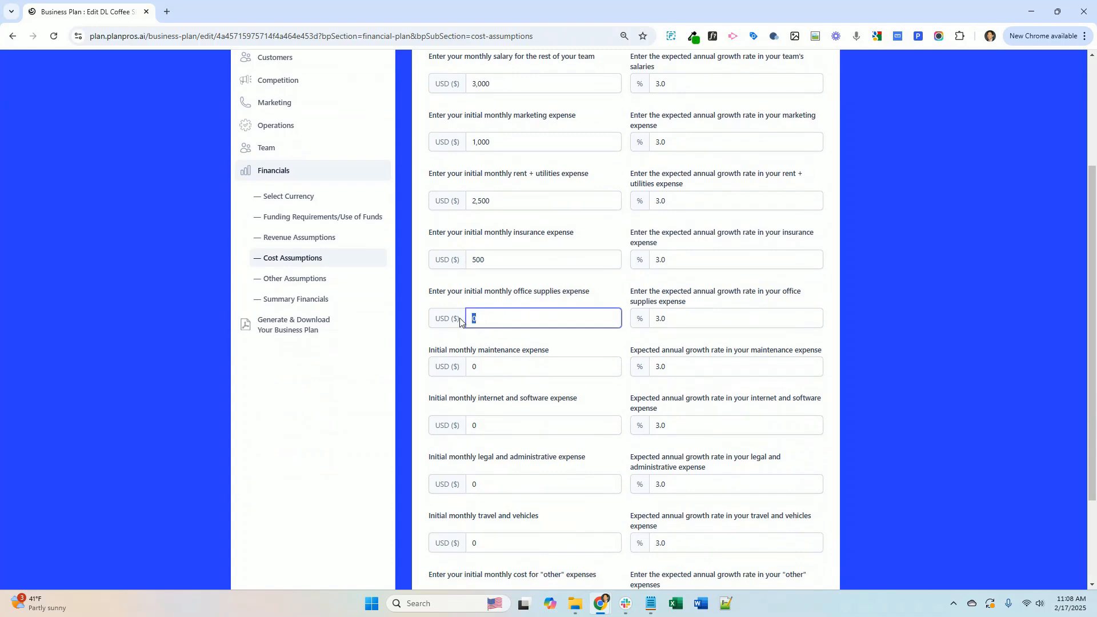
{"action": "type", "text": "100"}
- Set the initial monthly maintenance expense and the internet and software expense to $100 each
{"action": "double_click", "coordinate": [486, 366]}
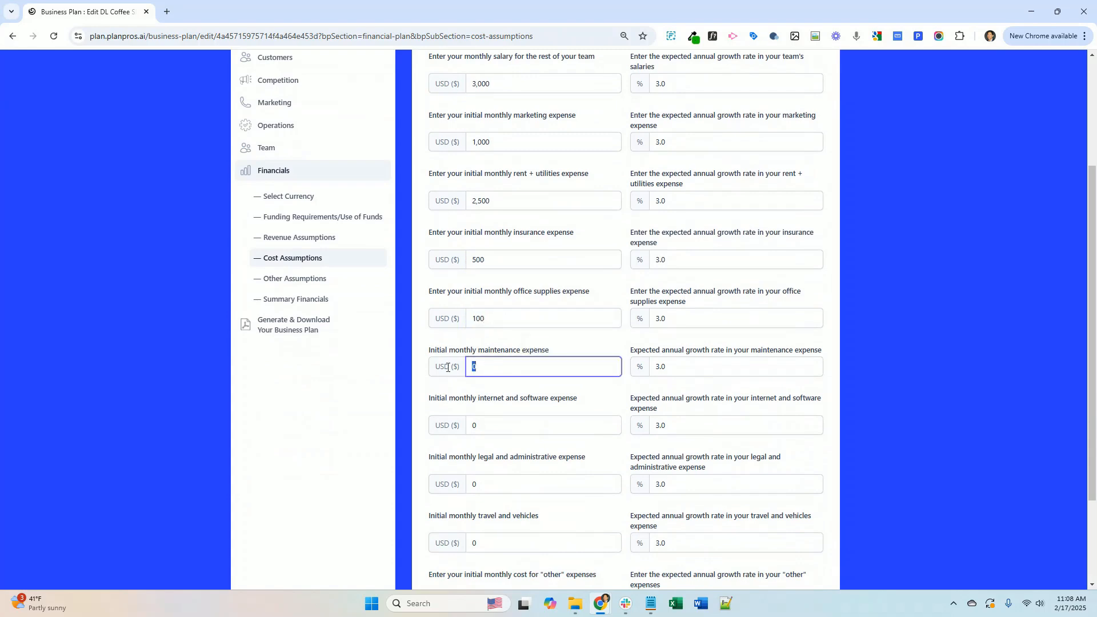
{"action": "type", "text": "100"}
{"action": "left_click", "coordinate": [494, 425]}
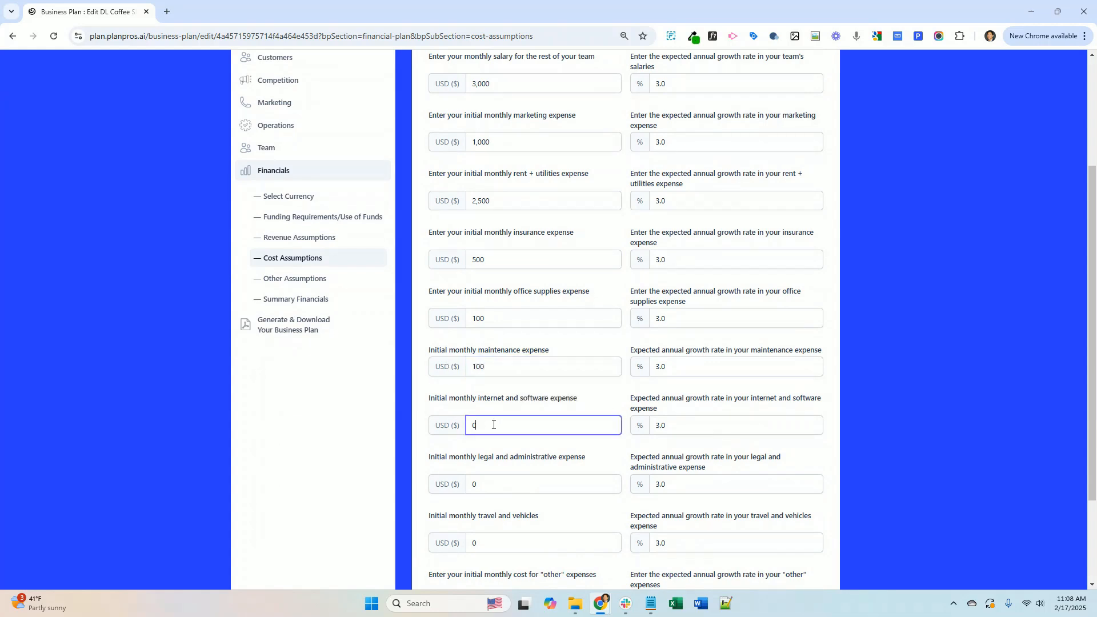
{"action": "type", "text": "100"}
- Set the initial monthly legal and administrative expense to $100
{"action": "double_click", "coordinate": [506, 480]}
{"action": "key", "text": "BackSpace"}
{"action": "type", "text": "100"}
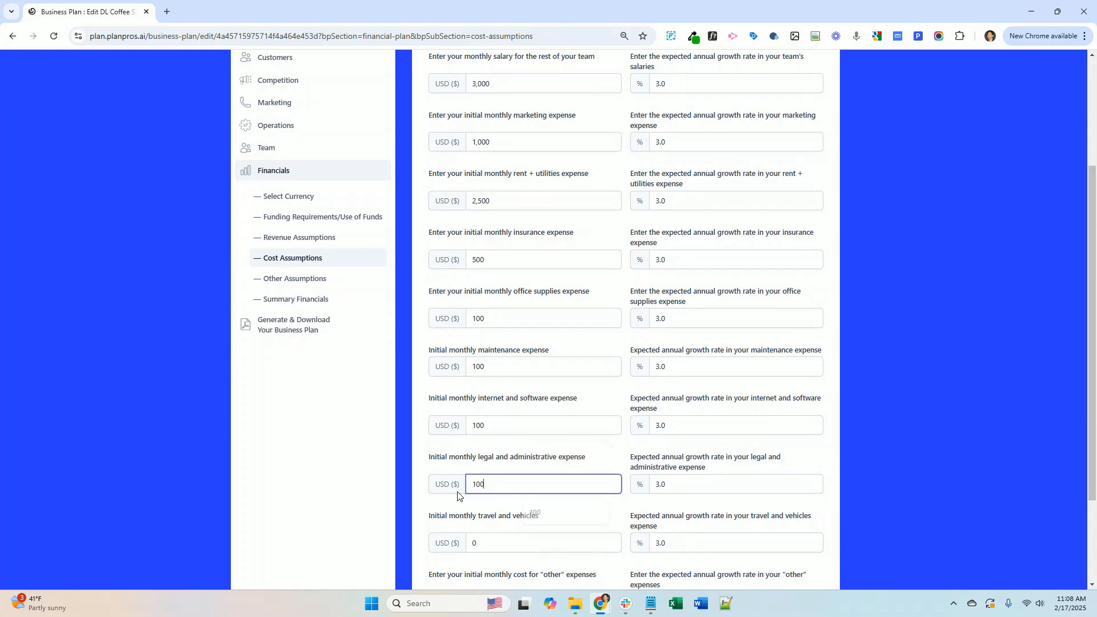
- Set the initial monthly cost for "other" expenses to $650 and save the cost assumptions
{"action": "scroll", "coordinate": [461, 491], "scroll_direction": "down", "scroll_amount": 3}
{"action": "double_click", "coordinate": [493, 473]}
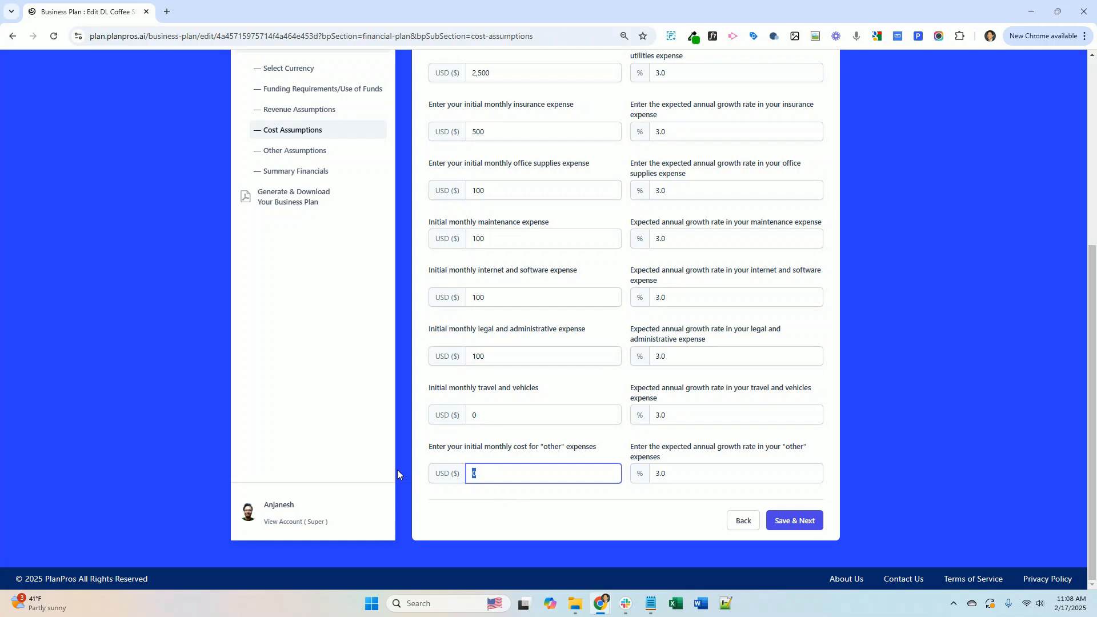
{"action": "type", "text": "650"}
{"action": "left_click", "coordinate": [782, 520]}
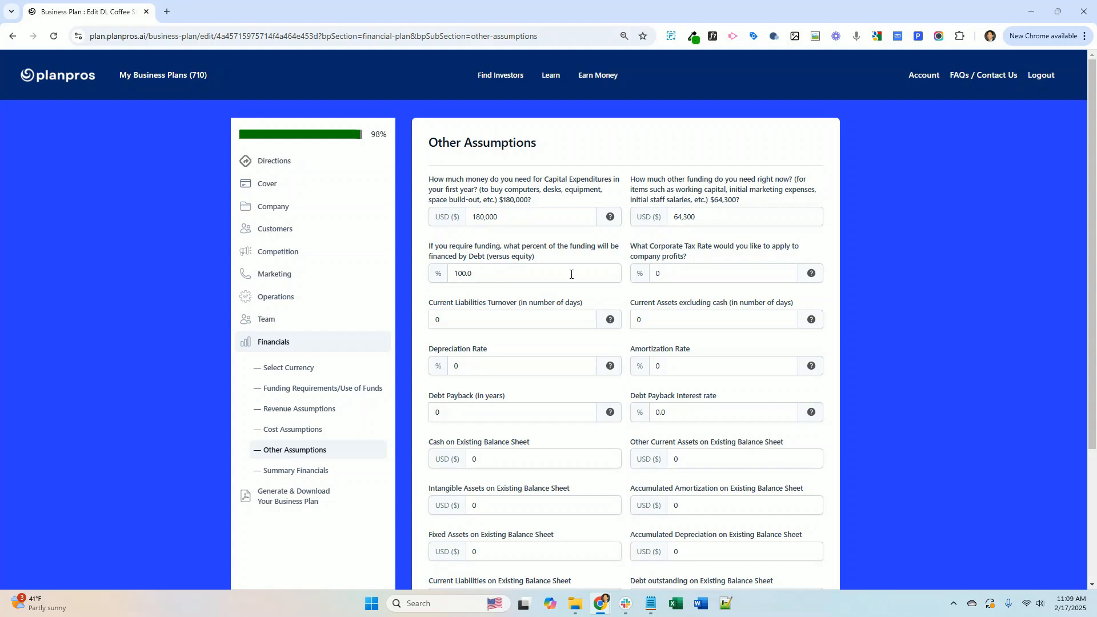
- Set the corporate tax rate to 25% and the current liabilities turnover to 30 days
{"action": "left_click", "coordinate": [657, 273]}
{"action": "type", "text": "0"}
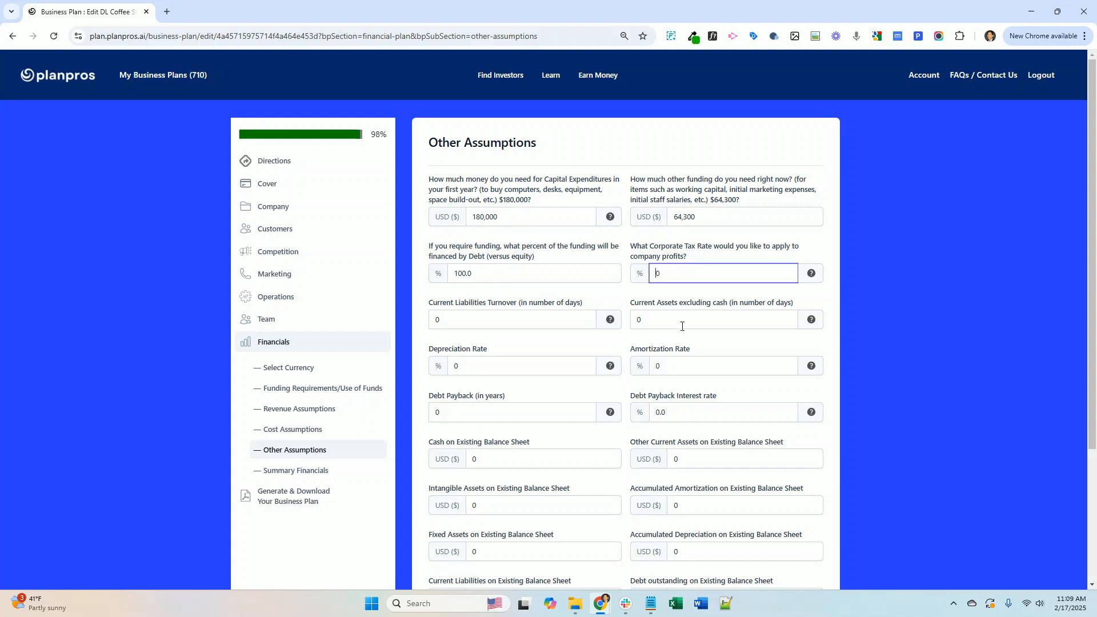
{"action": "type", "text": "25"}
{"action": "left_click", "coordinate": [468, 317]}
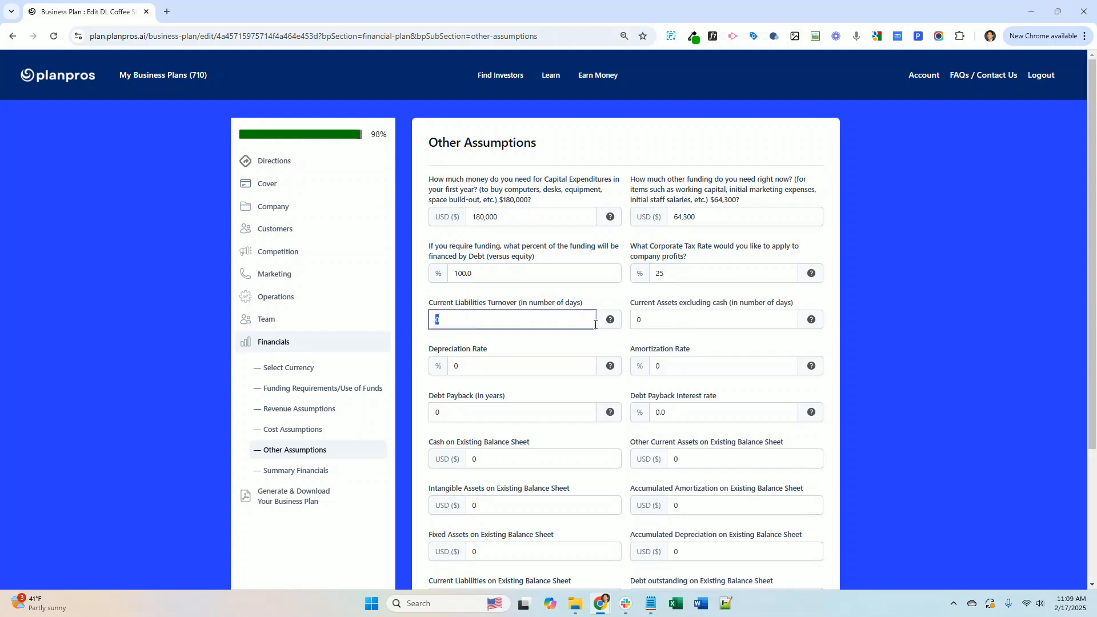
{"action": "mouse_move", "coordinate": [611, 324]}
{"action": "type", "text": "30"}
- Set current assets excluding cash to 3 days
{"action": "left_click", "coordinate": [638, 321]}
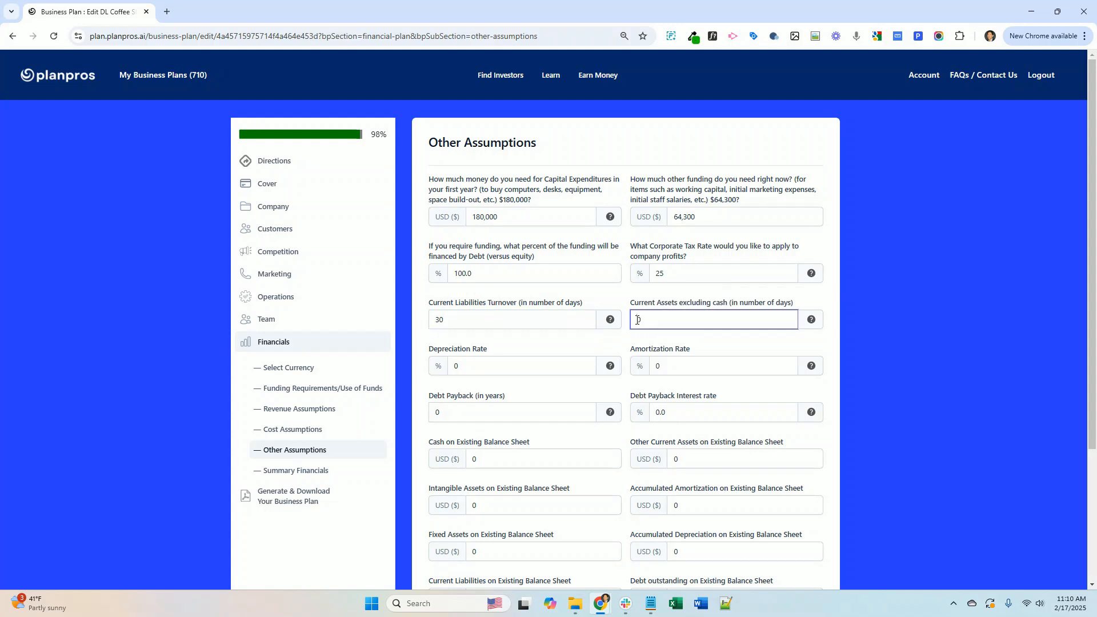
{"action": "type", "text": "30"}
{"action": "double_click", "coordinate": [646, 322]}
{"action": "type", "text": "3"}
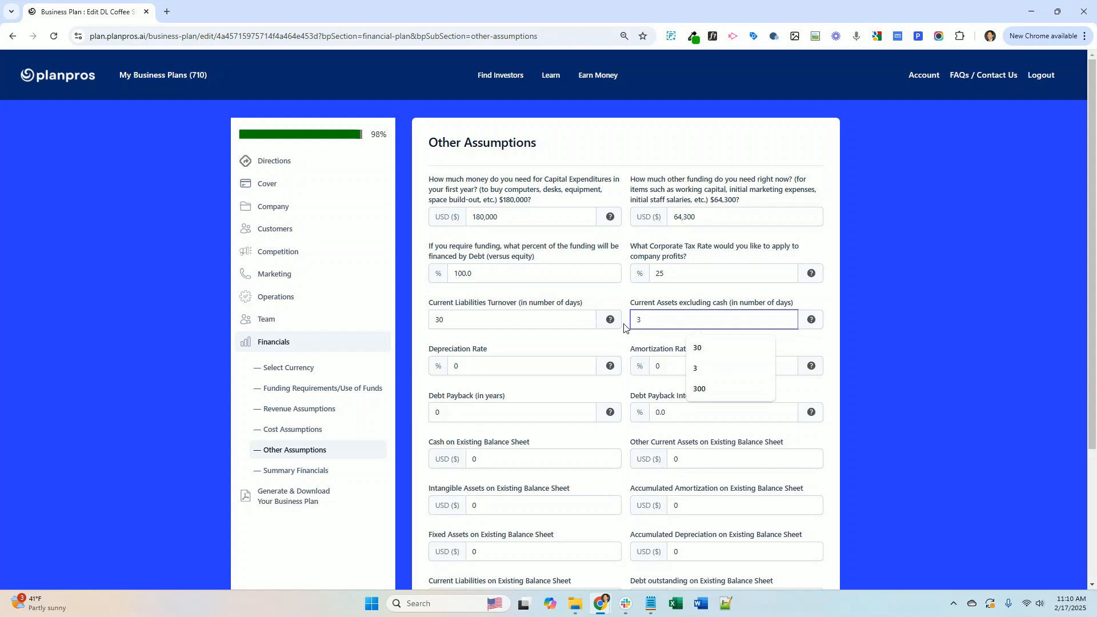
{"action": "left_click", "coordinate": [866, 329]}
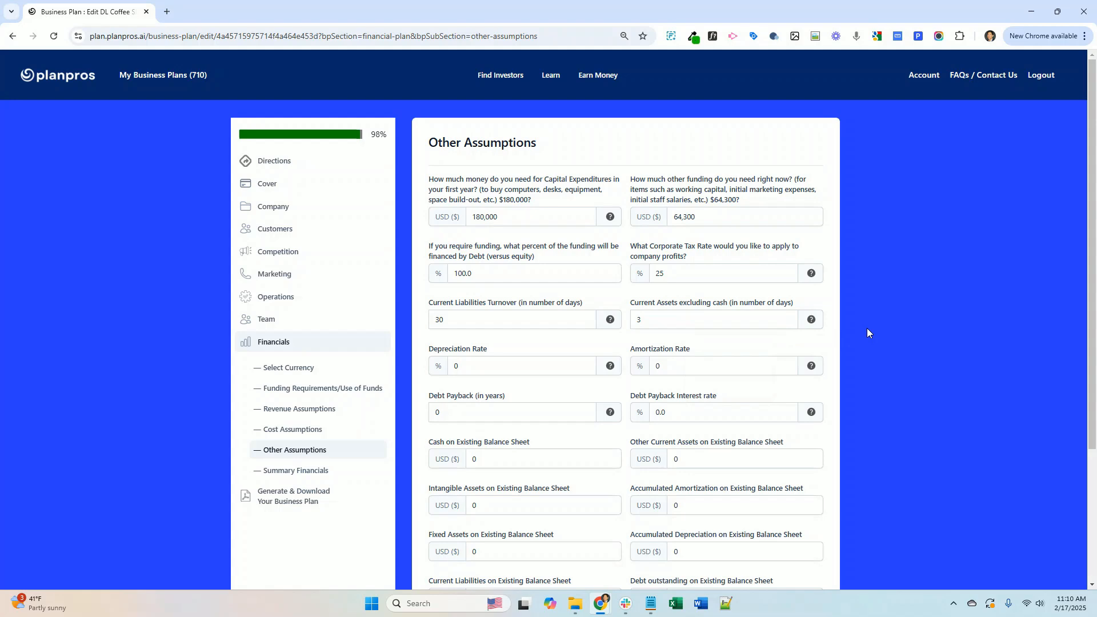
{"action": "double_click", "coordinate": [636, 321]}
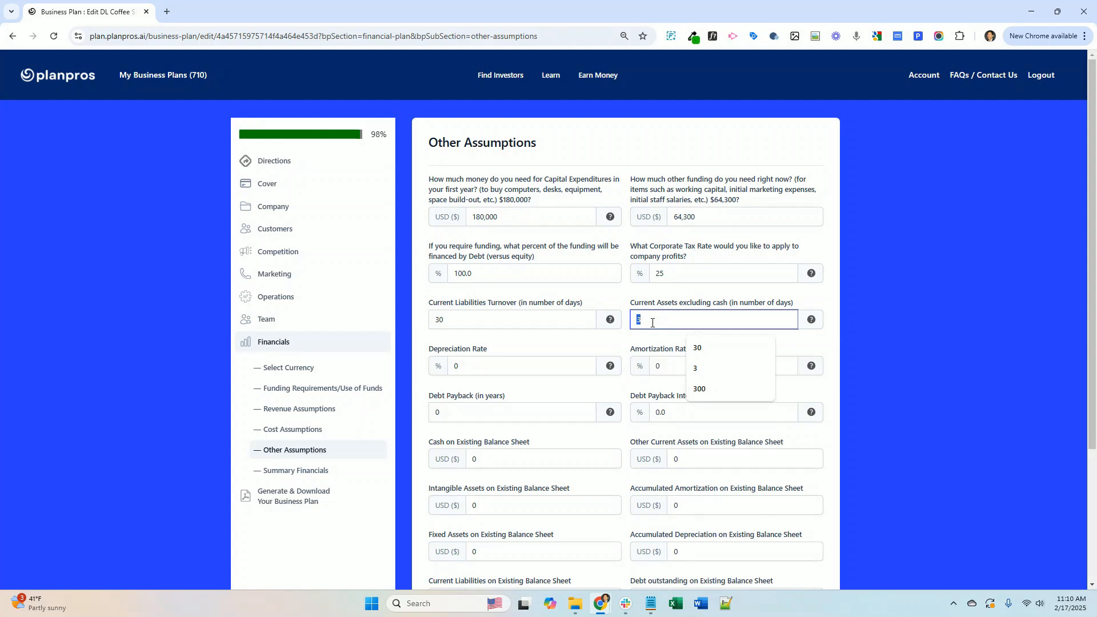
{"action": "left_click", "coordinate": [652, 323]}
- Set the depreciation rate to 20% and check the suggested depreciation and amortization rates
{"action": "left_click", "coordinate": [454, 366]}
{"action": "type", "text": "2"}
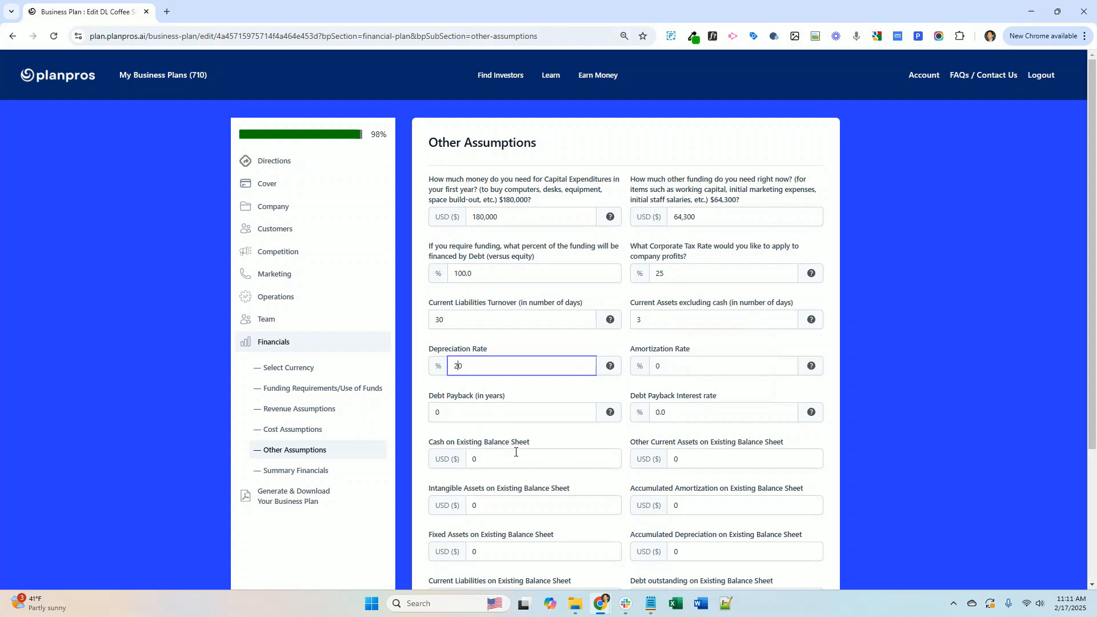
{"action": "mouse_move", "coordinate": [611, 367]}
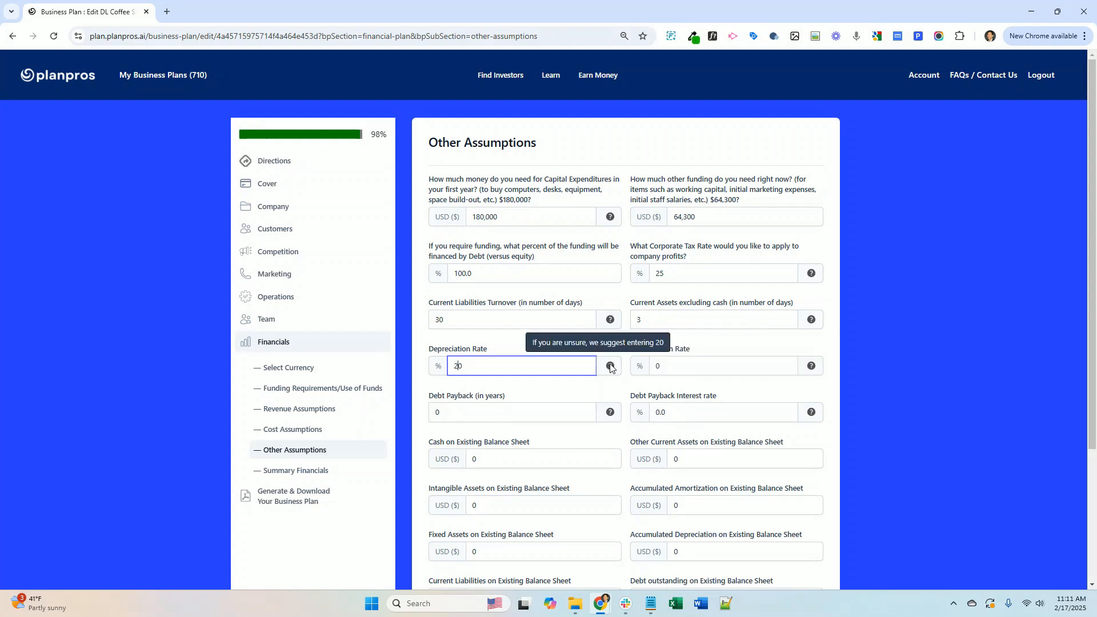
{"action": "mouse_move", "coordinate": [811, 370]}
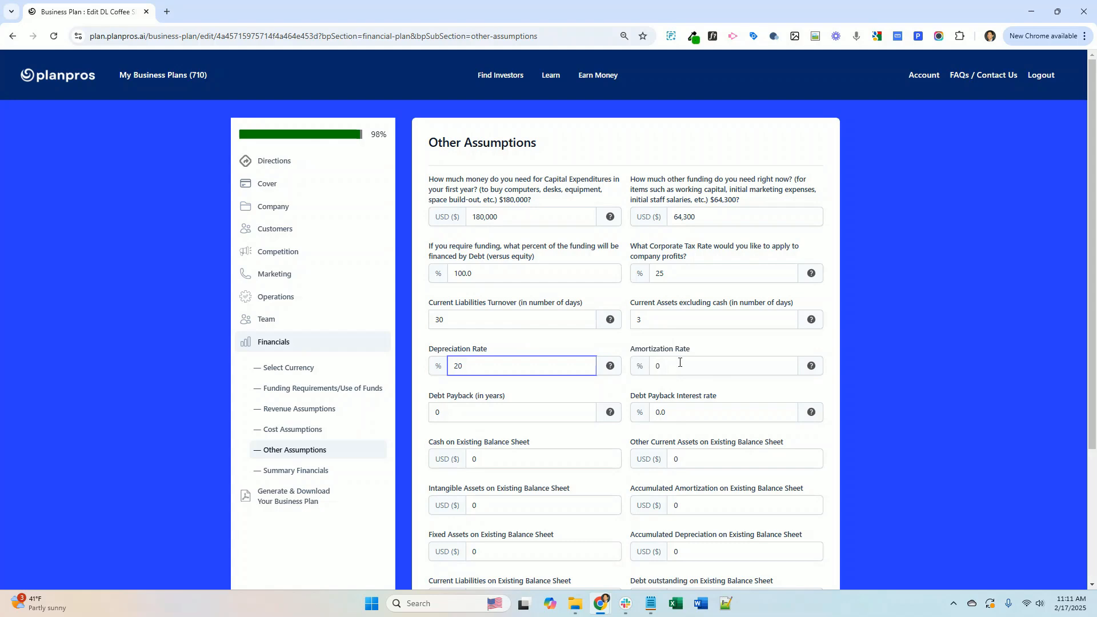
- Set the debt payback to 5 years at an 8.5% interest rate and save the other assumptions
{"action": "left_click", "coordinate": [474, 408]}
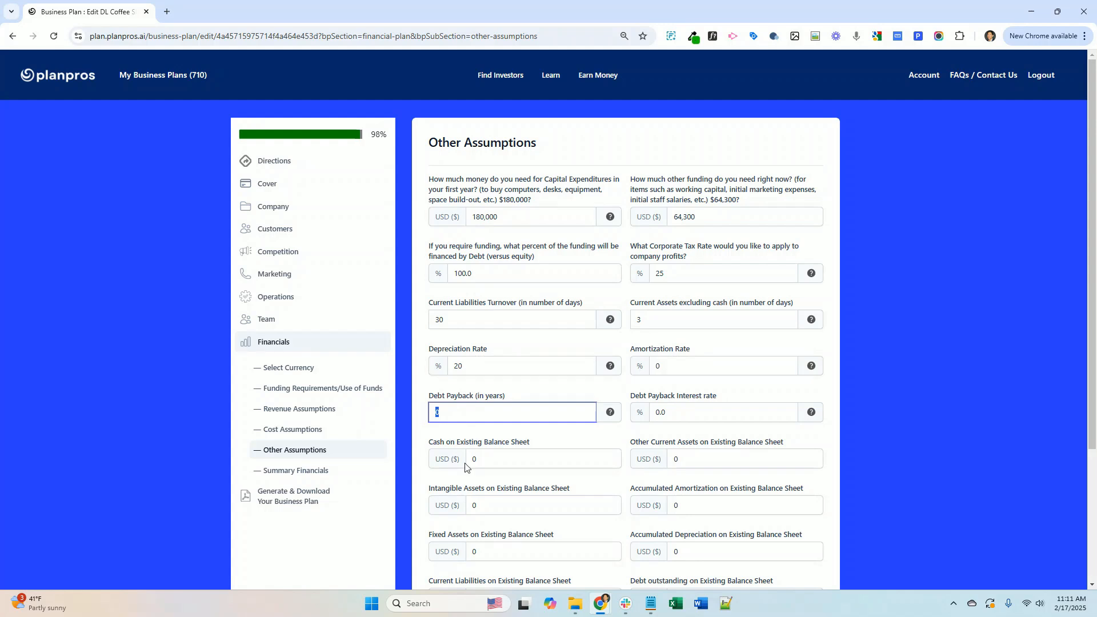
{"action": "type", "text": "5"}
{"action": "left_click", "coordinate": [678, 414]}
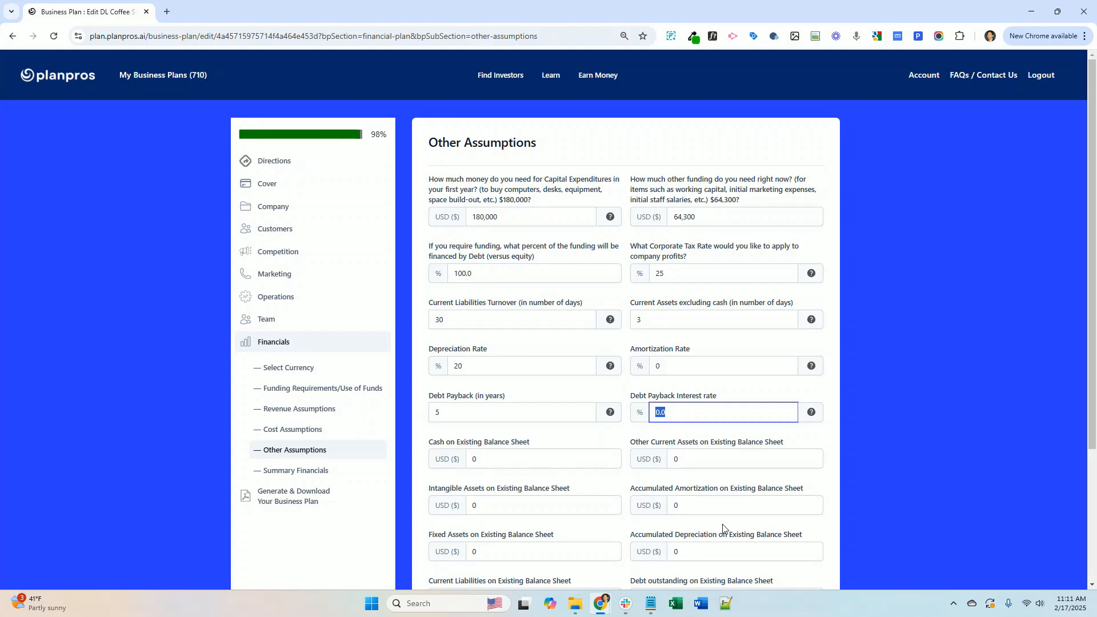
{"action": "type", "text": "8.5"}
{"action": "left_click", "coordinate": [891, 495]}
{"action": "scroll", "coordinate": [892, 496], "scroll_direction": "down", "scroll_amount": 3}
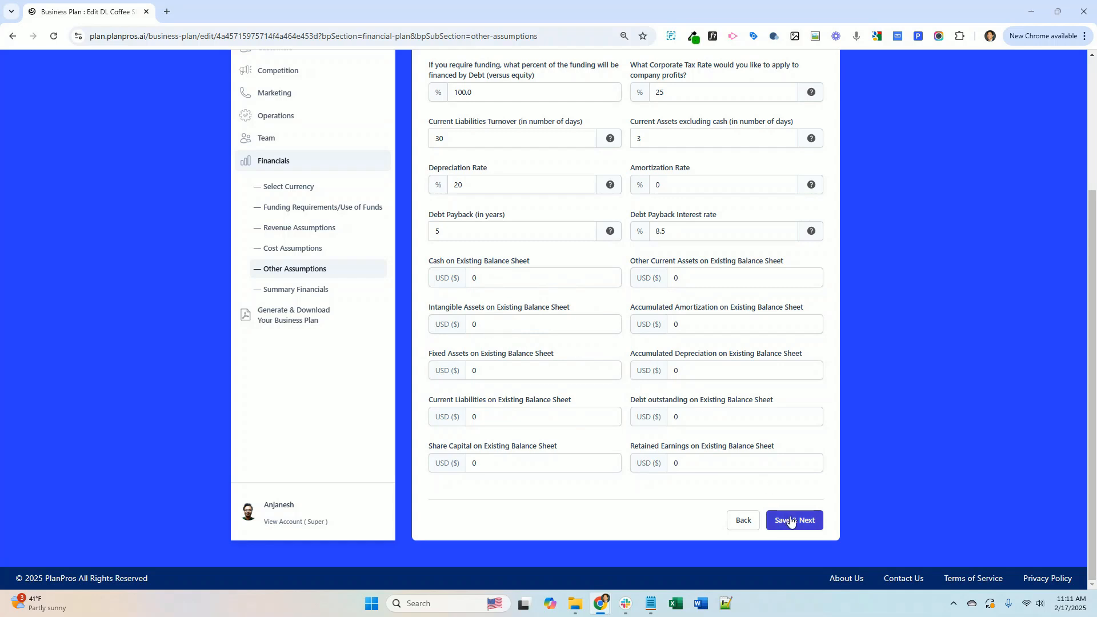
{"action": "left_click", "coordinate": [794, 521]}
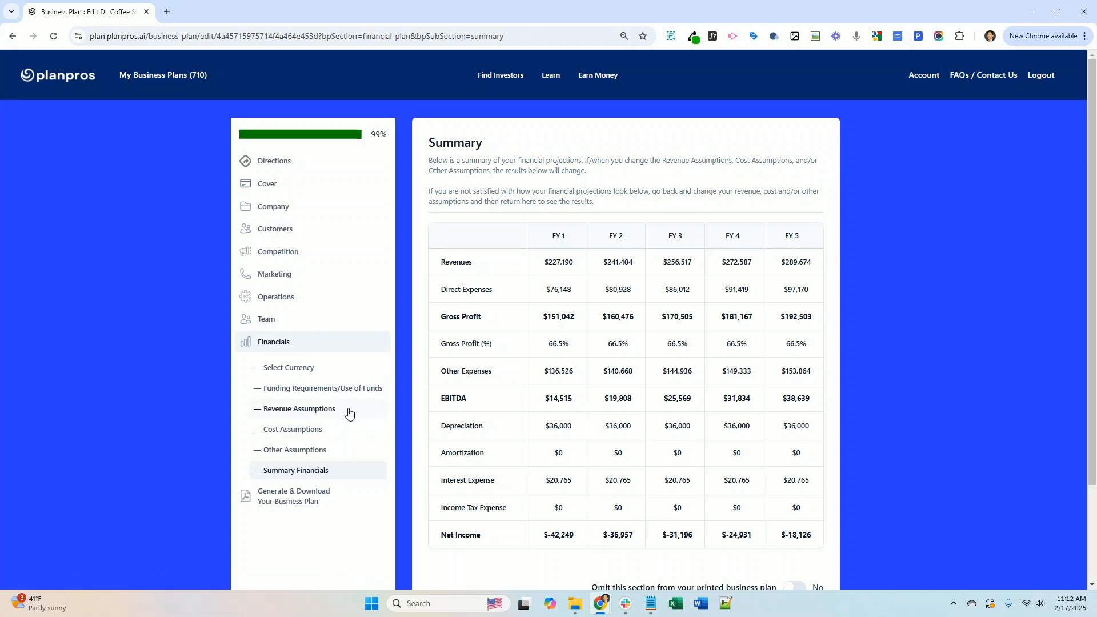
- In the revenue assumptions, set the average price per unit of Cups of Coffee to $5.00 and save
{"action": "left_click", "coordinate": [310, 410]}
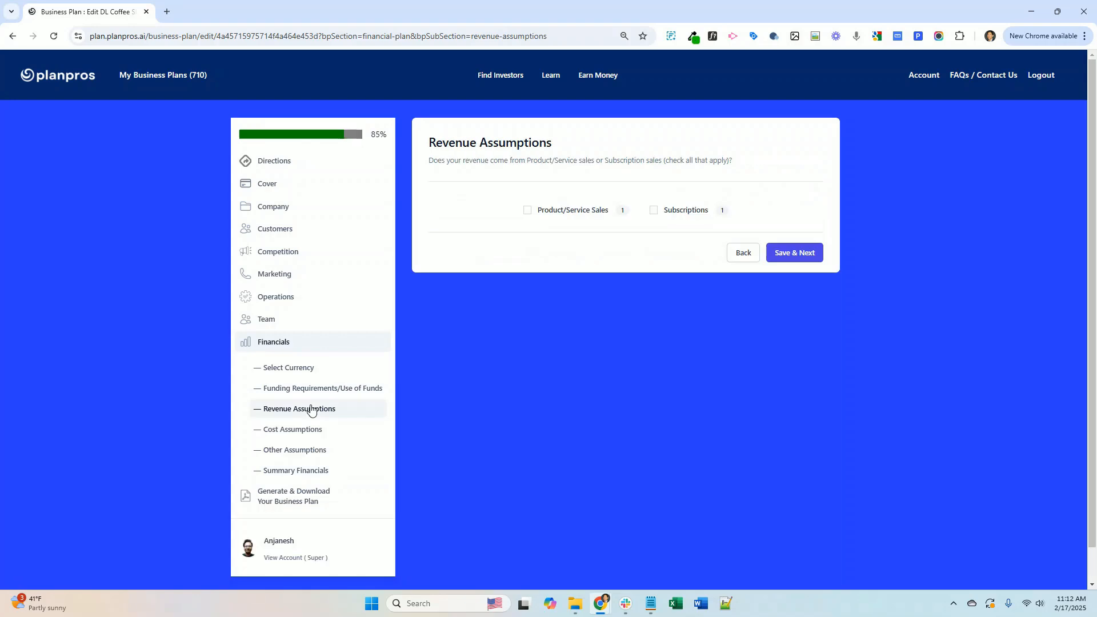
{"action": "left_click", "coordinate": [590, 216]}
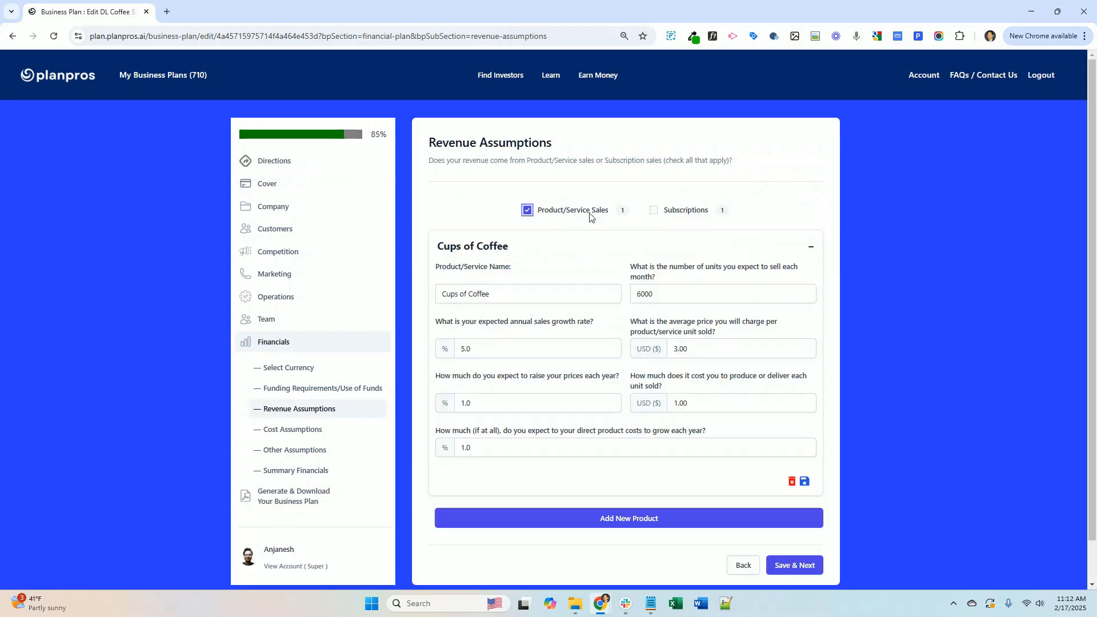
{"action": "left_click", "coordinate": [678, 349]}
{"action": "left_click_drag", "start_coordinate": [678, 350], "coordinate": [673, 350]}
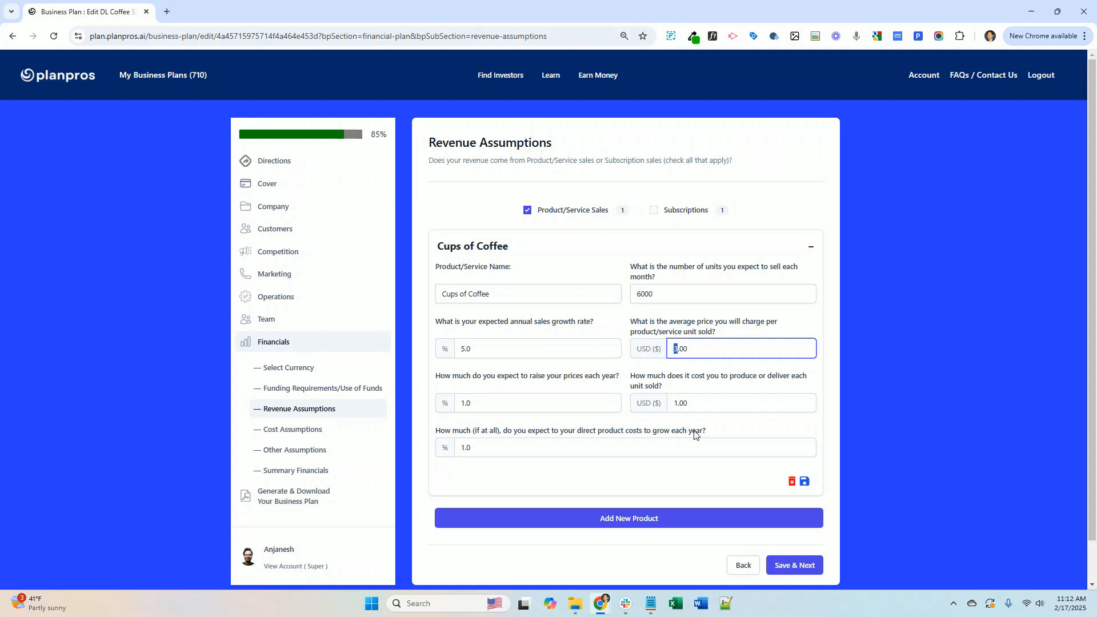
{"action": "type", "text": "5"}
{"action": "left_click", "coordinate": [814, 566]}
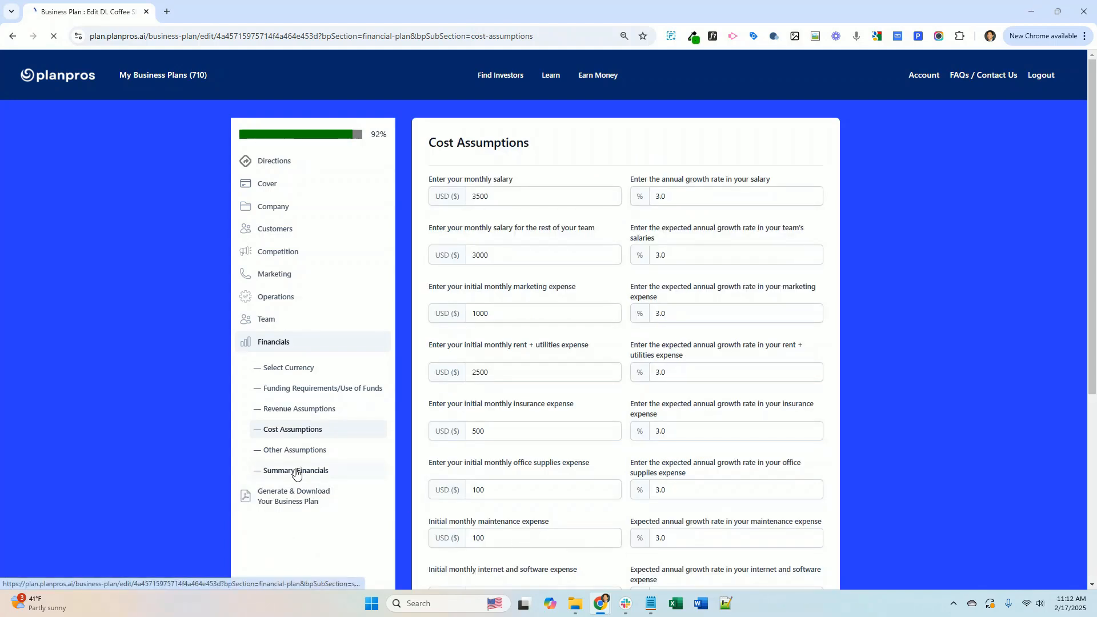
- Review the recalculated financial summary, comparing net income between FY 1 and FY 5
{"action": "left_click", "coordinate": [295, 470]}
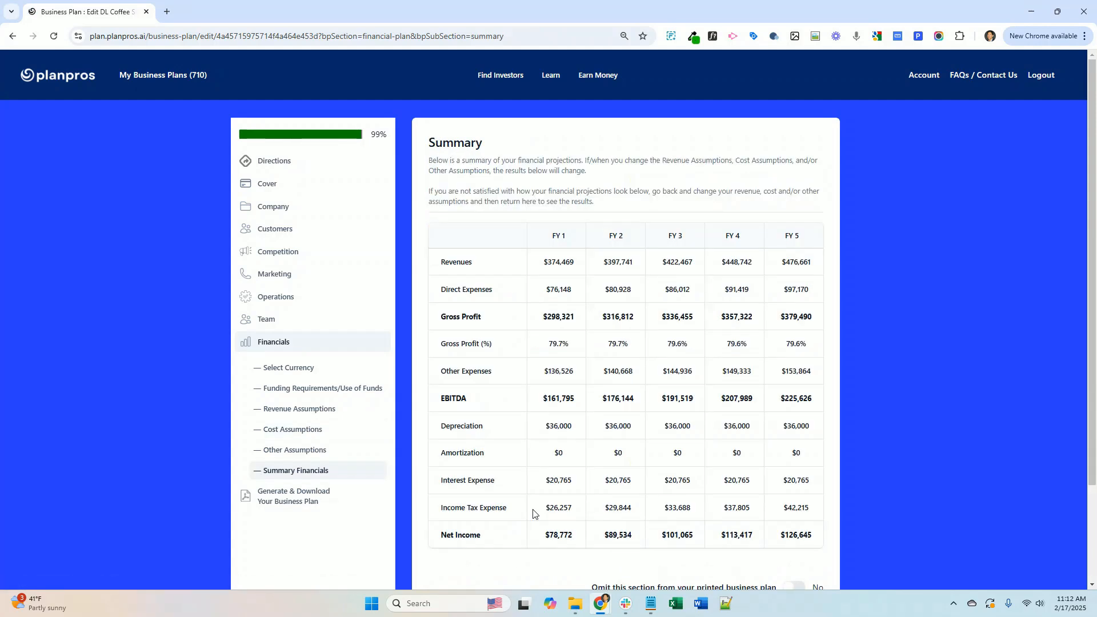
{"action": "left_click_drag", "start_coordinate": [547, 536], "coordinate": [571, 535]}
{"action": "left_click_drag", "start_coordinate": [781, 536], "coordinate": [814, 536]}
{"action": "left_click", "coordinate": [869, 535]}
{"action": "scroll", "coordinate": [813, 536], "scroll_direction": "down", "scroll_amount": 2}
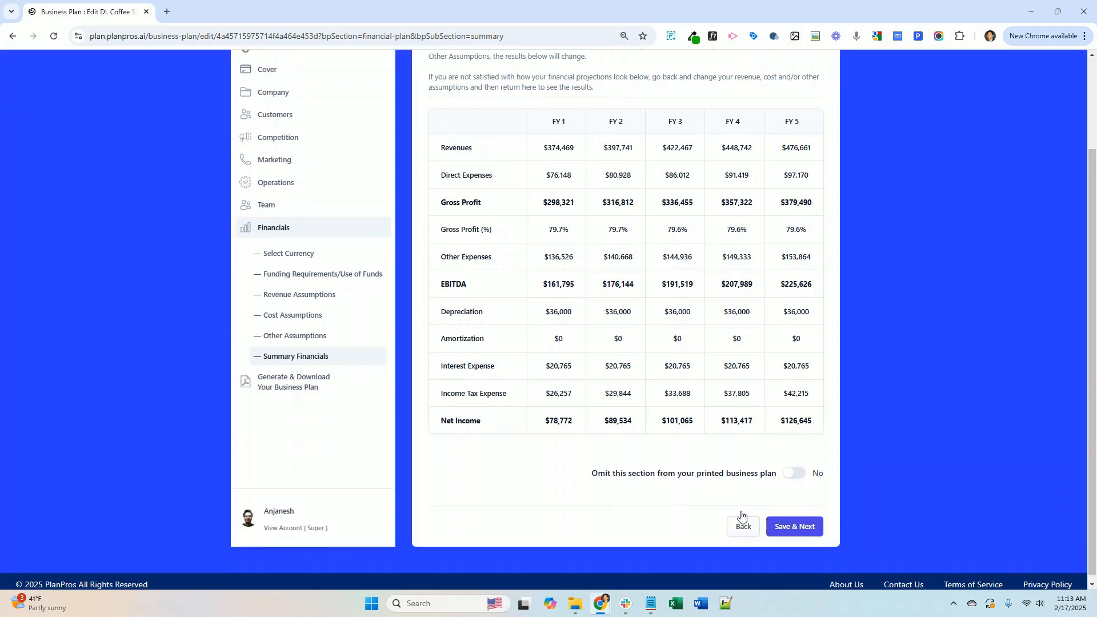
- Save the financial summary, continue to plan generation and download, and download the business plan as a PDF
{"action": "left_click", "coordinate": [807, 529]}
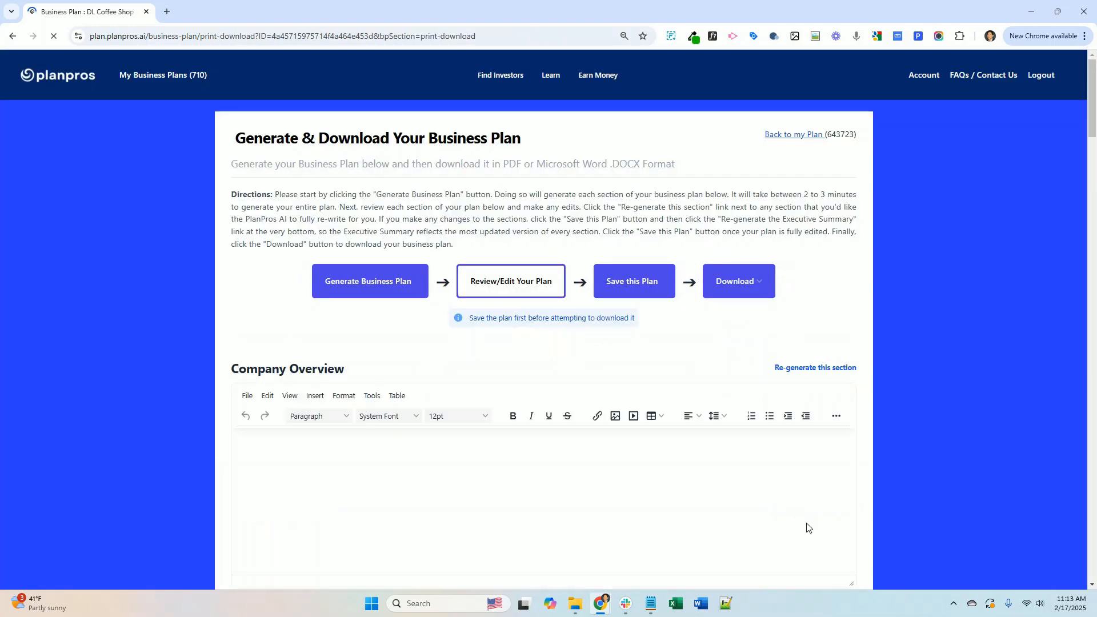
{"action": "left_click", "coordinate": [743, 288]}
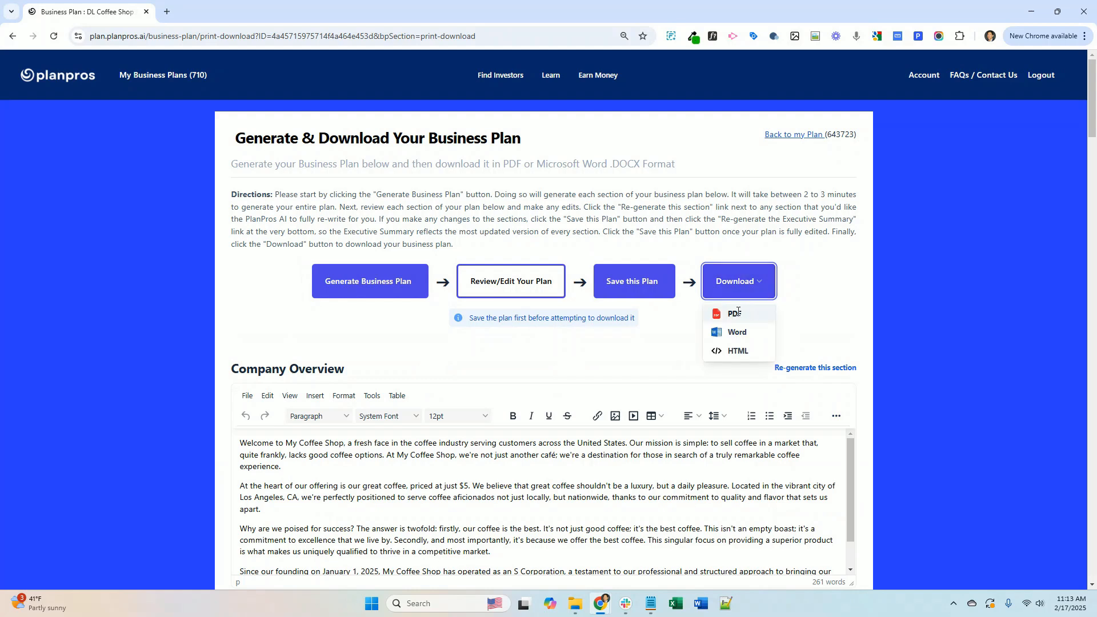
{"action": "left_click", "coordinate": [736, 313]}
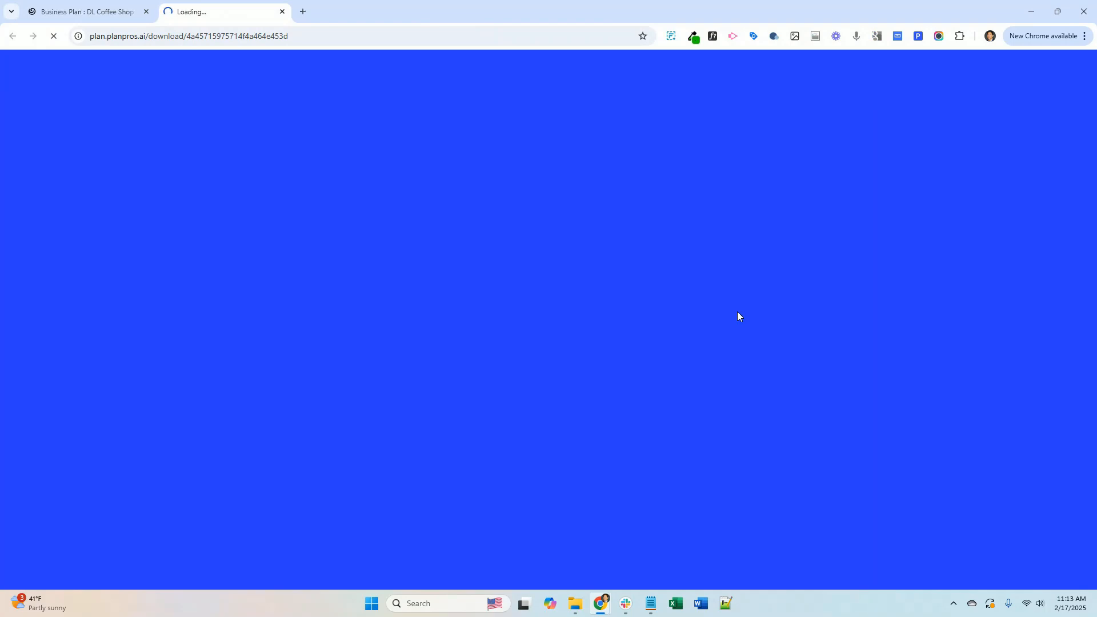
- Examine the PDF's financial summary, income statement, balance sheet and cash flow statement, including year-end cash, and return to the plan's download page
{"action": "scroll", "coordinate": [737, 316], "scroll_direction": "down", "scroll_amount": 20}
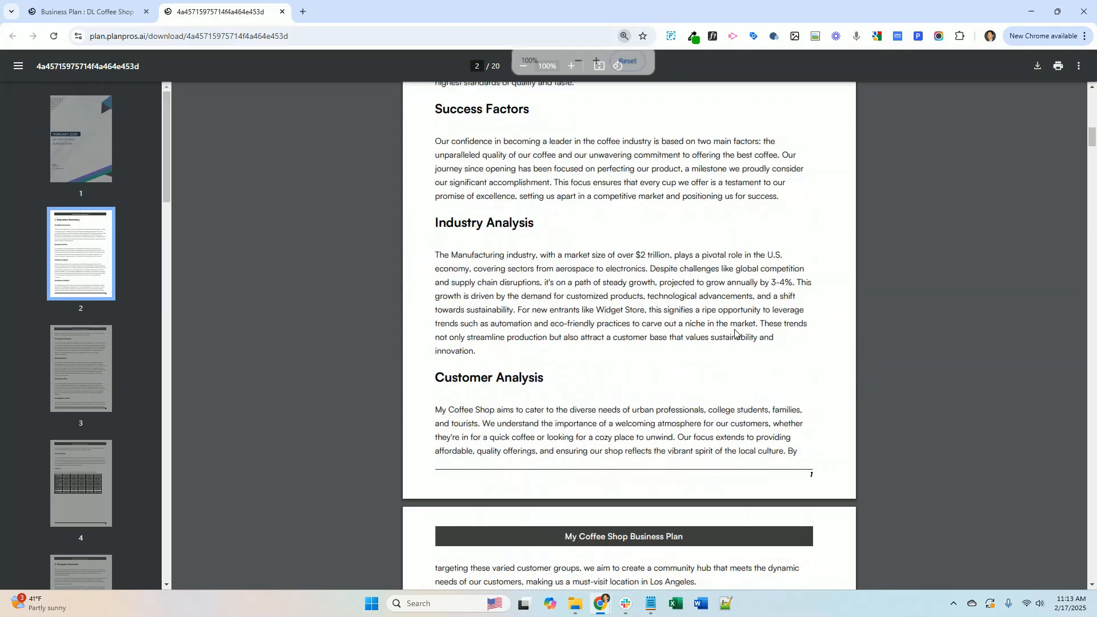
{"action": "scroll", "coordinate": [736, 331], "scroll_direction": "down", "scroll_amount": 15}
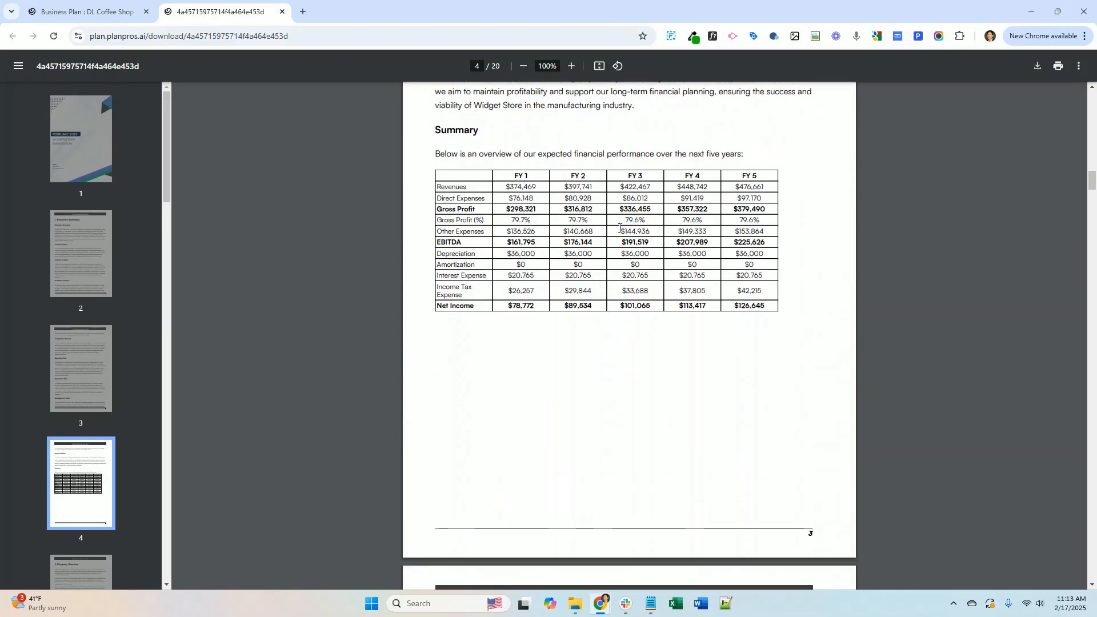
{"action": "left_click_drag", "start_coordinate": [1092, 181], "coordinate": [1093, 572]}
{"action": "scroll", "coordinate": [838, 449], "scroll_direction": "up", "scroll_amount": 20}
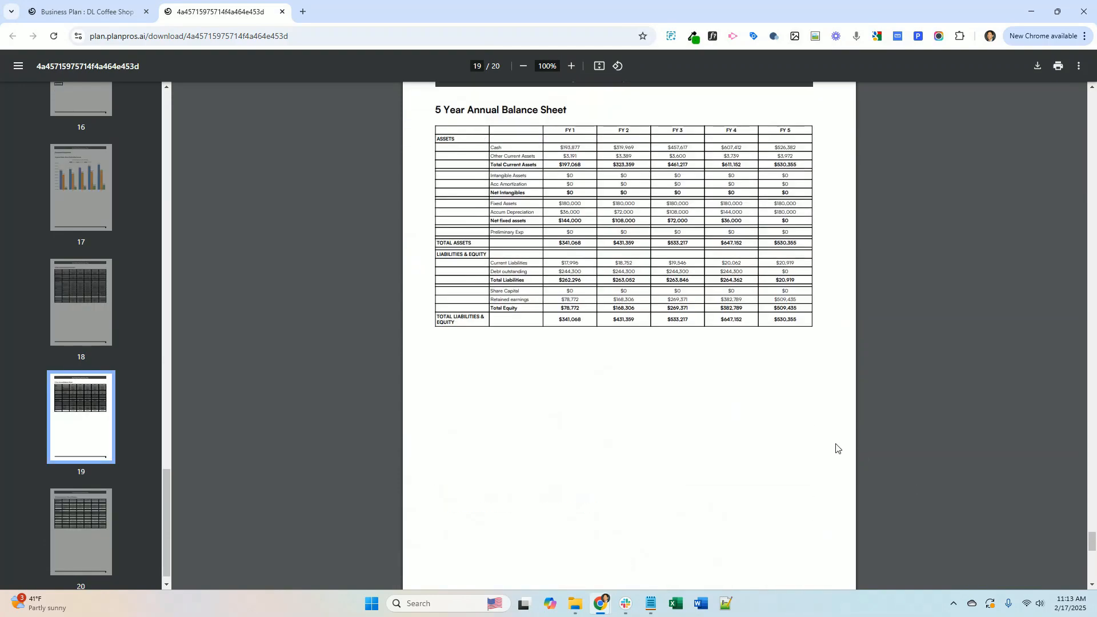
{"action": "scroll", "coordinate": [836, 448], "scroll_direction": "up", "scroll_amount": 7}
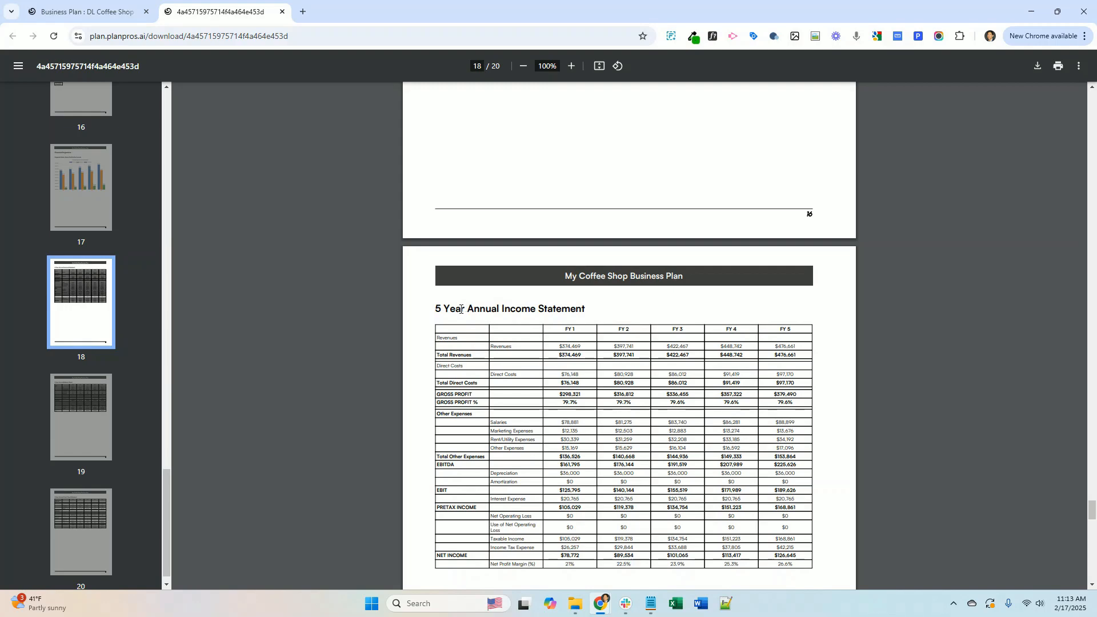
{"action": "scroll", "coordinate": [547, 318], "scroll_direction": "down", "scroll_amount": 13}
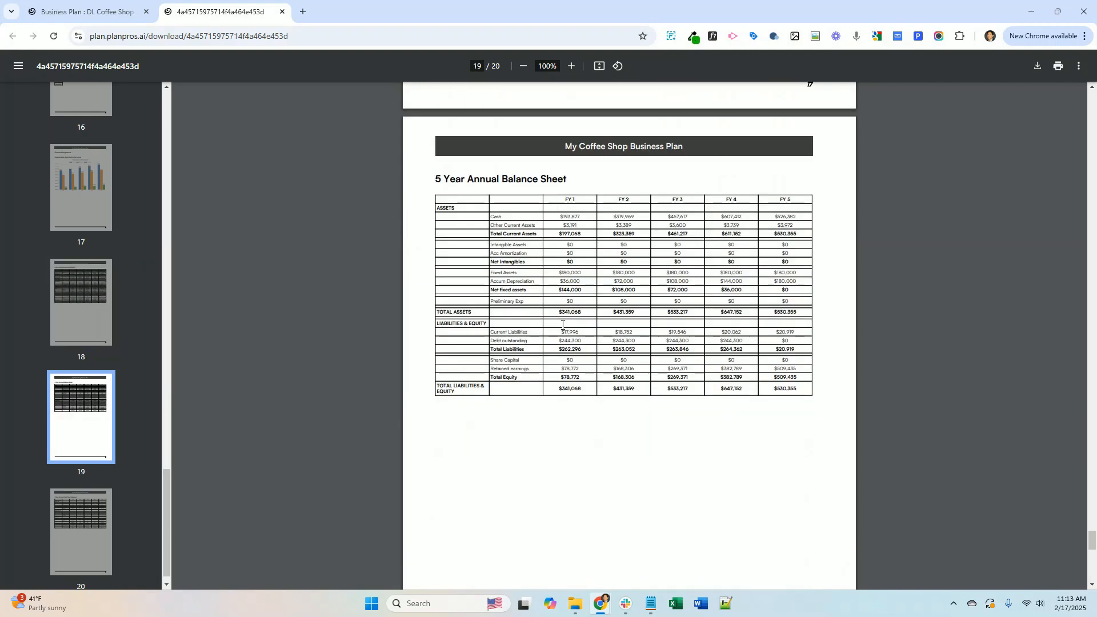
{"action": "scroll", "coordinate": [549, 281], "scroll_direction": "down", "scroll_amount": 10}
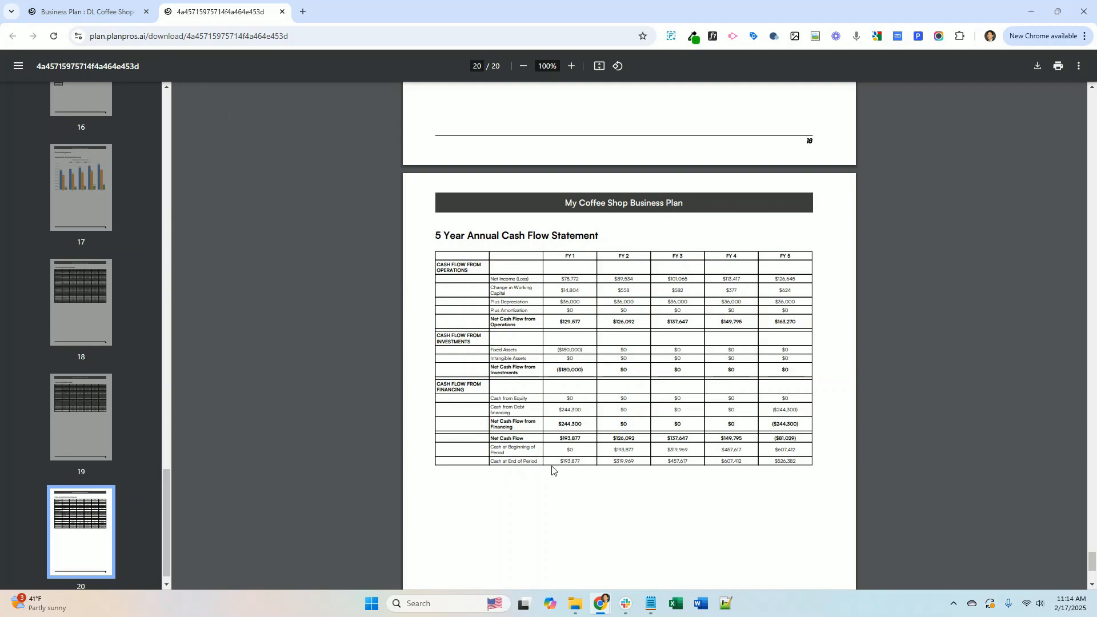
{"action": "left_click_drag", "start_coordinate": [561, 462], "coordinate": [837, 459]}
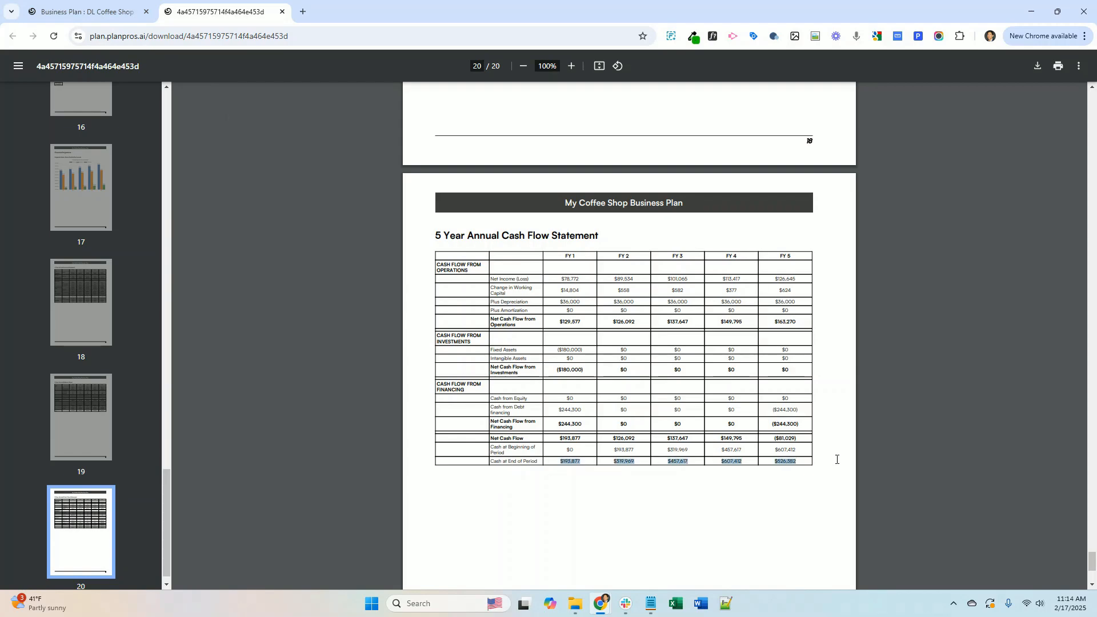
{"action": "left_click", "coordinate": [576, 483]}
{"action": "left_click", "coordinate": [80, 12]}
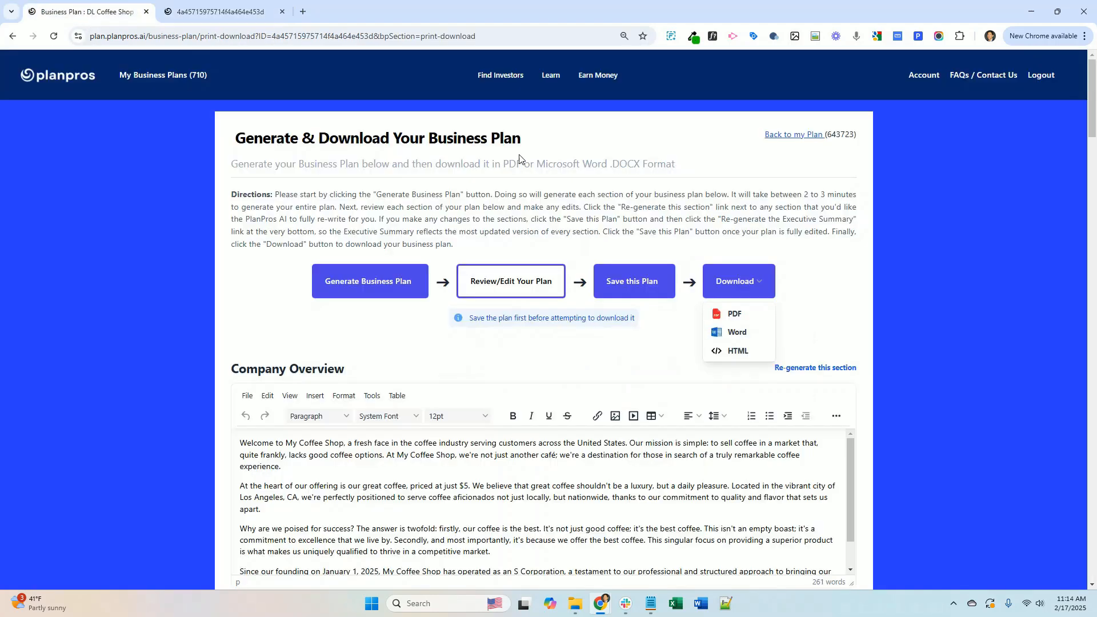